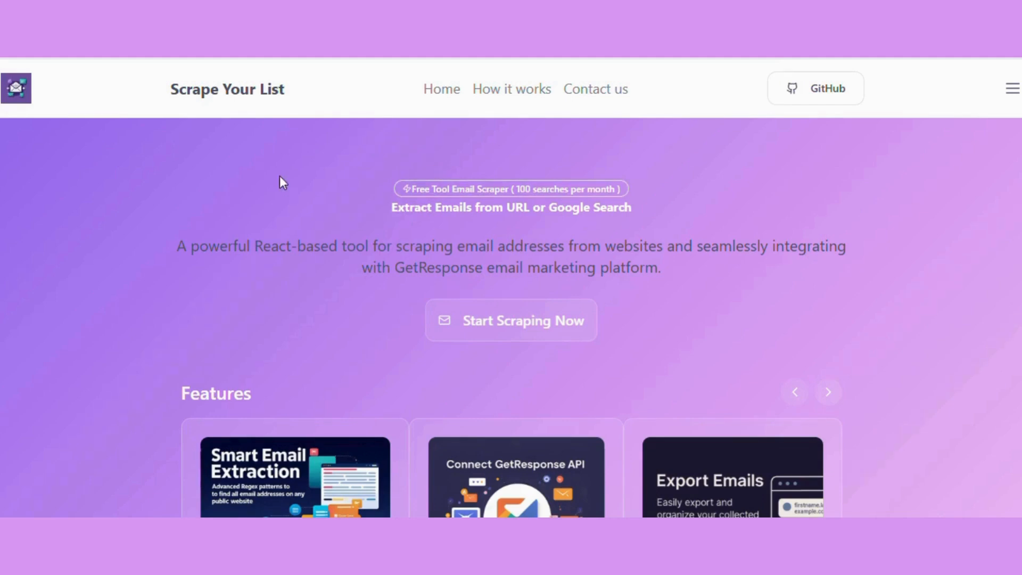
Look over the Features cards and the Email Scraping Tool section with its URL scraper and GetResponse integration
scroll(245, 234, down, 4)
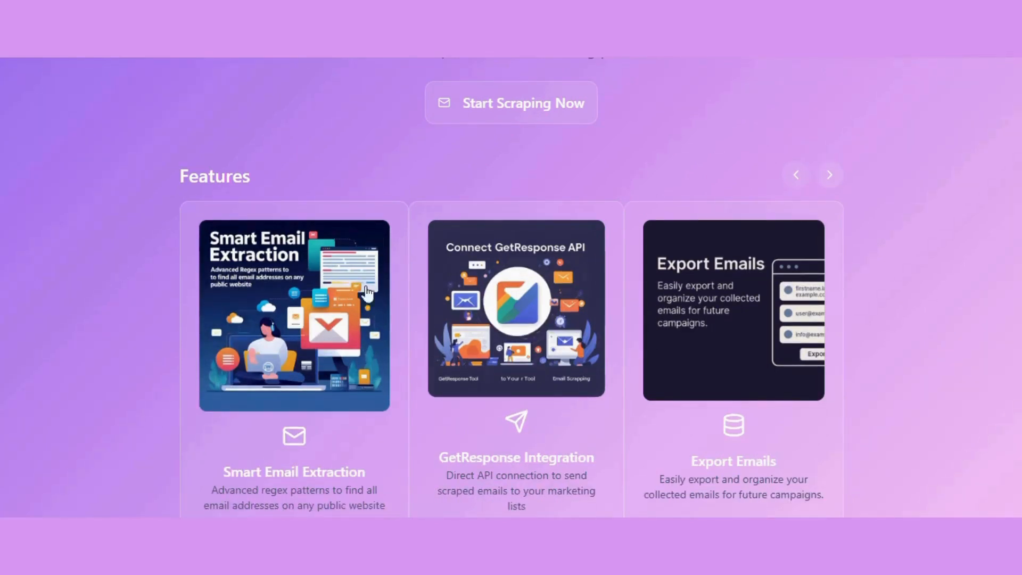
scroll(350, 320, down, 2)
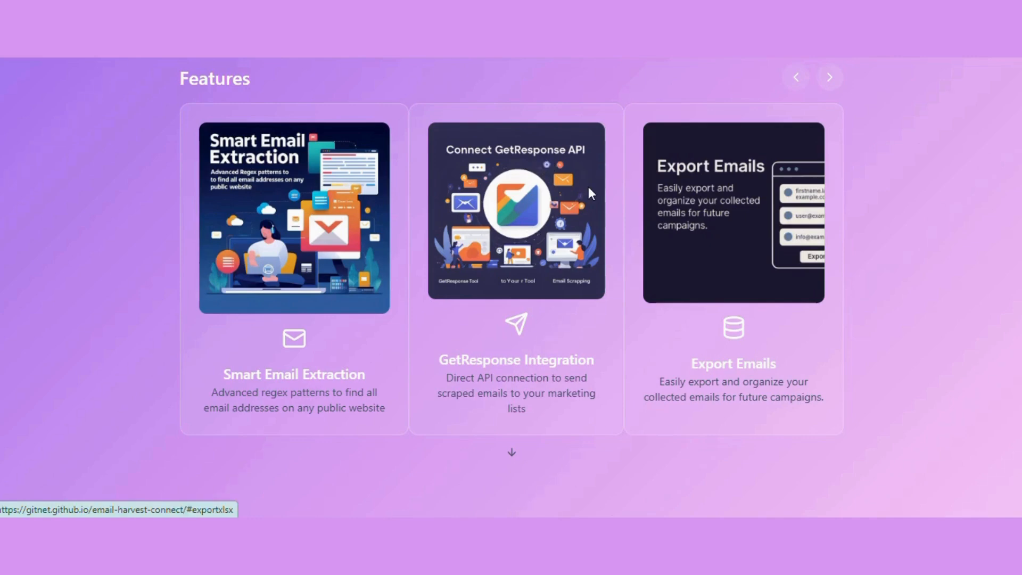
scroll(554, 274, down, 2)
scroll(554, 274, down, 1)
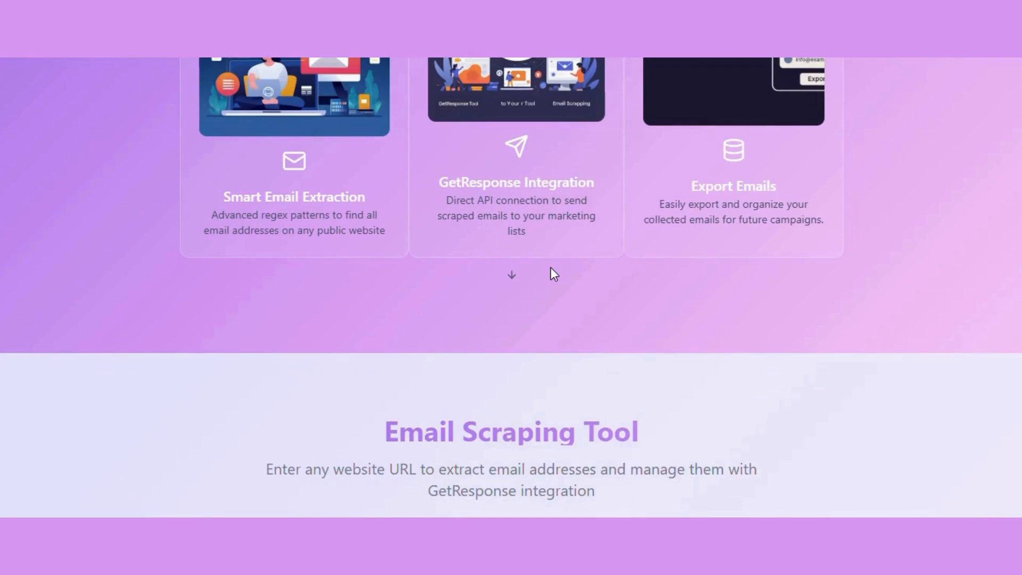
scroll(552, 270, down, 1)
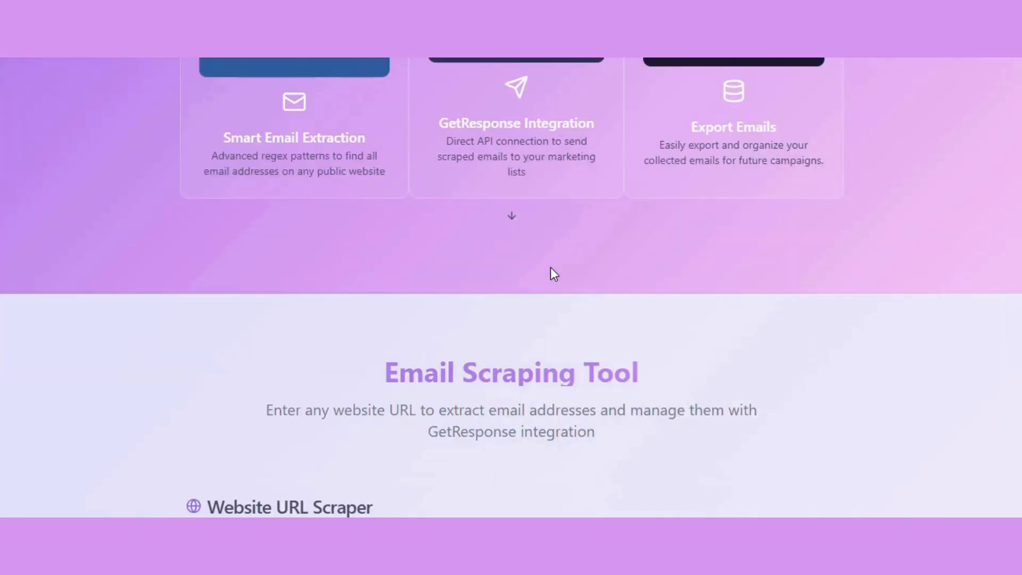
scroll(551, 270, down, 1)
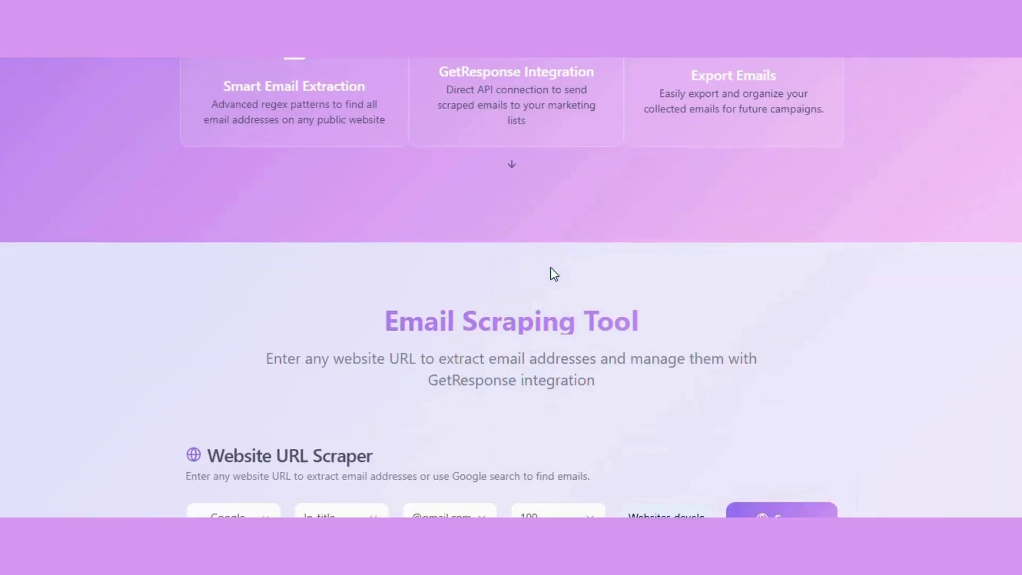
scroll(550, 268, down, 2)
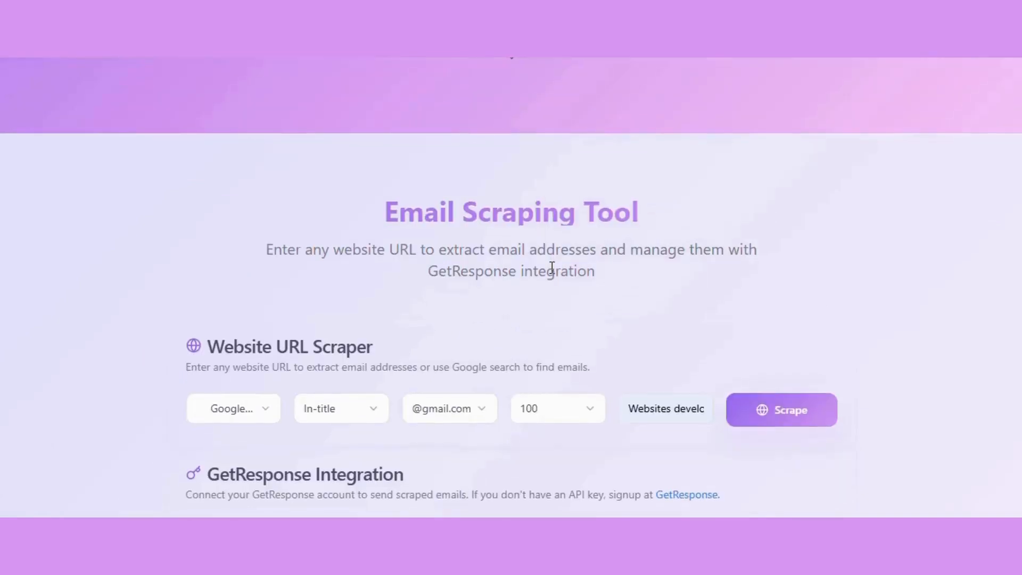
scroll(552, 267, down, 1)
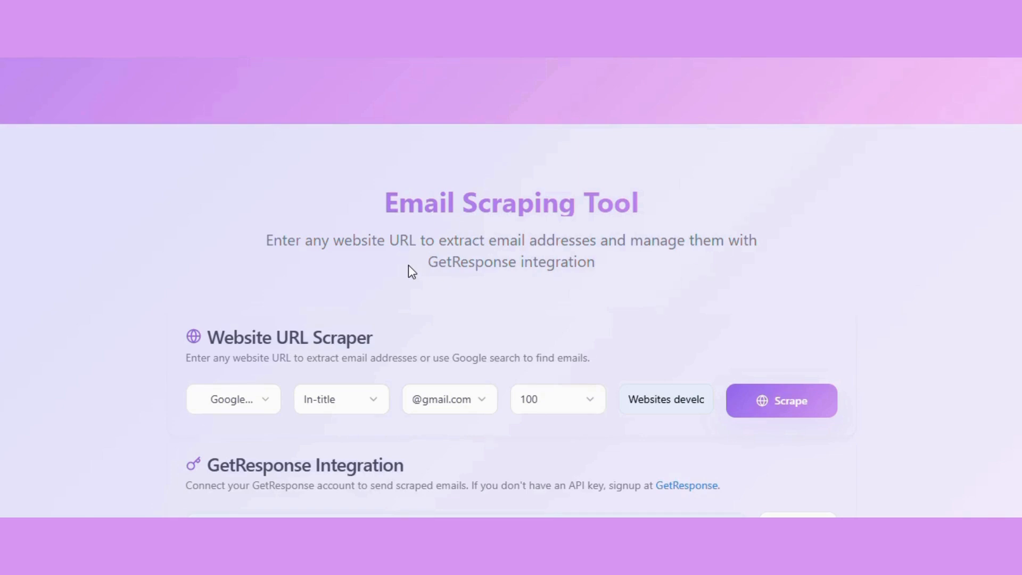
scroll(232, 201, up, 3)
scroll(235, 204, down, 5)
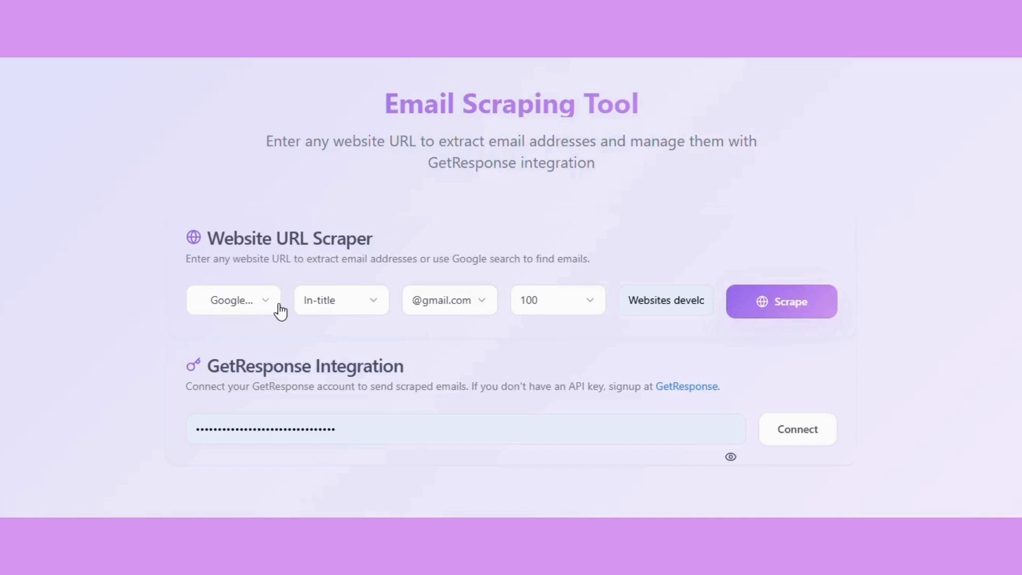
Set the scraper's source to Website URL, replace the query with the buymeacoffee.com profile address and scrape it for emails
click(264, 298)
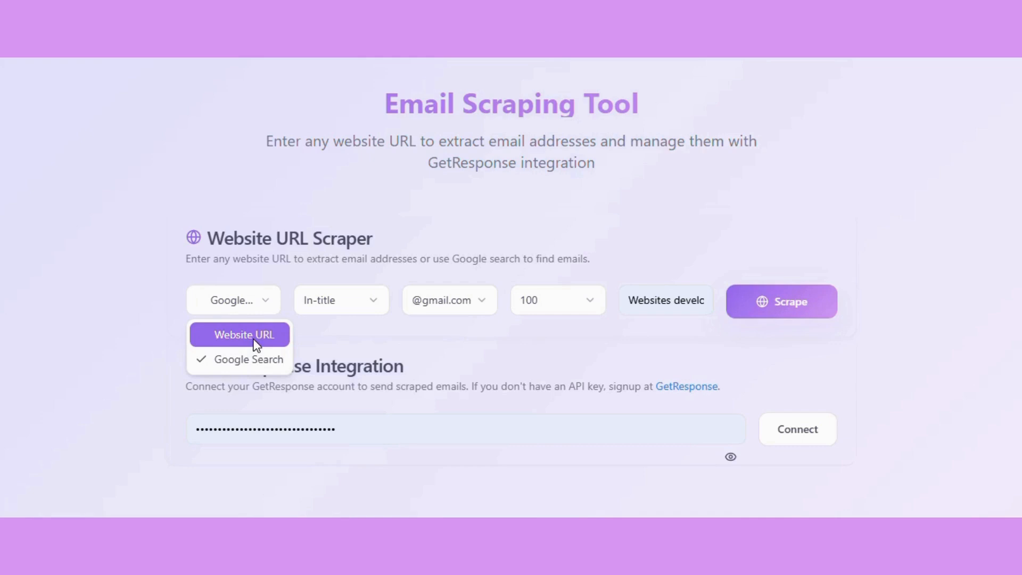
click(220, 341)
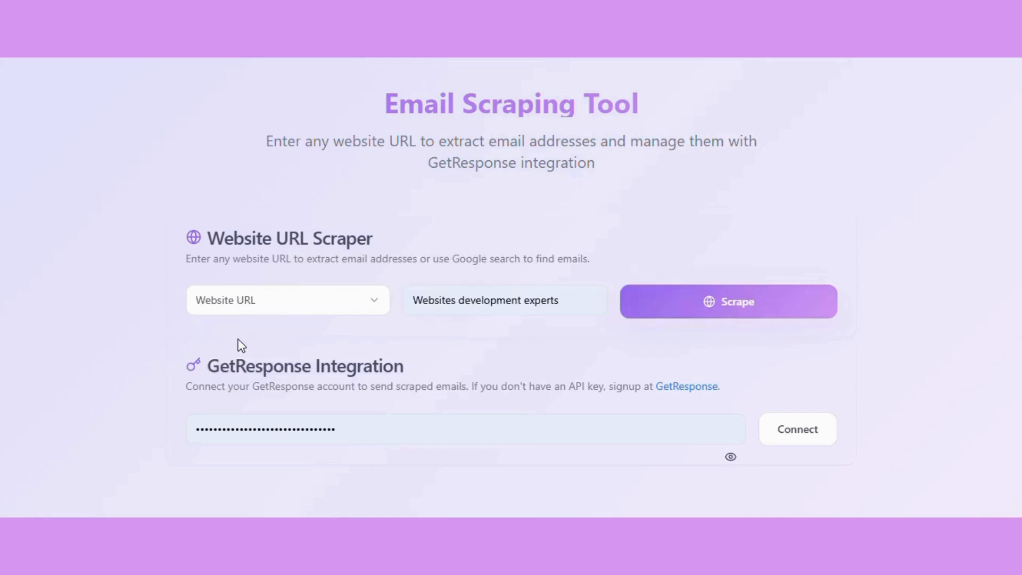
double_click(484, 302)
key(ctrl+a)
key(BackSpace)
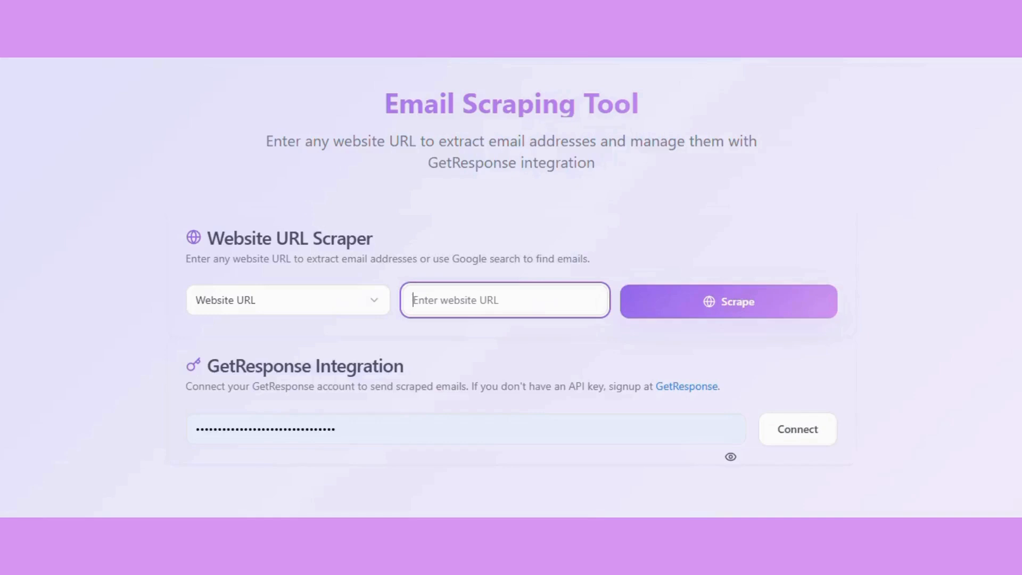
click(469, 309)
text(https://buymeacoffee.com/devismail)
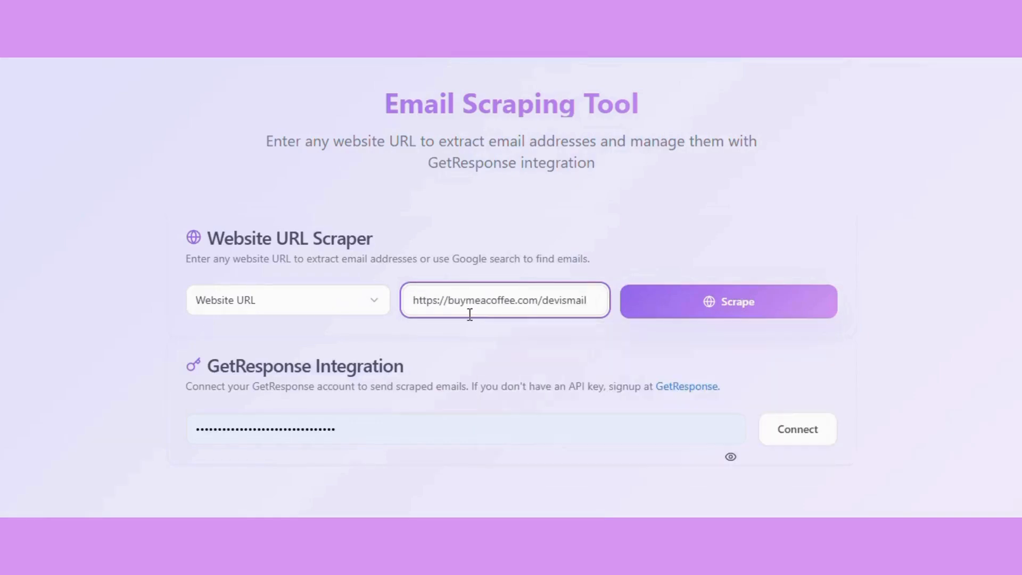
click(710, 308)
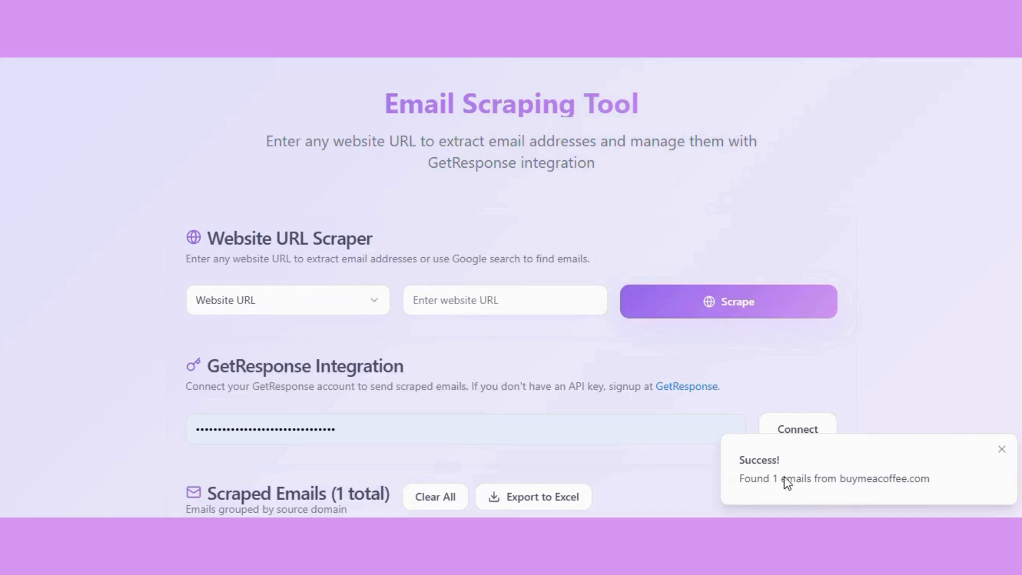
scroll(794, 477, down, 1)
click(282, 299)
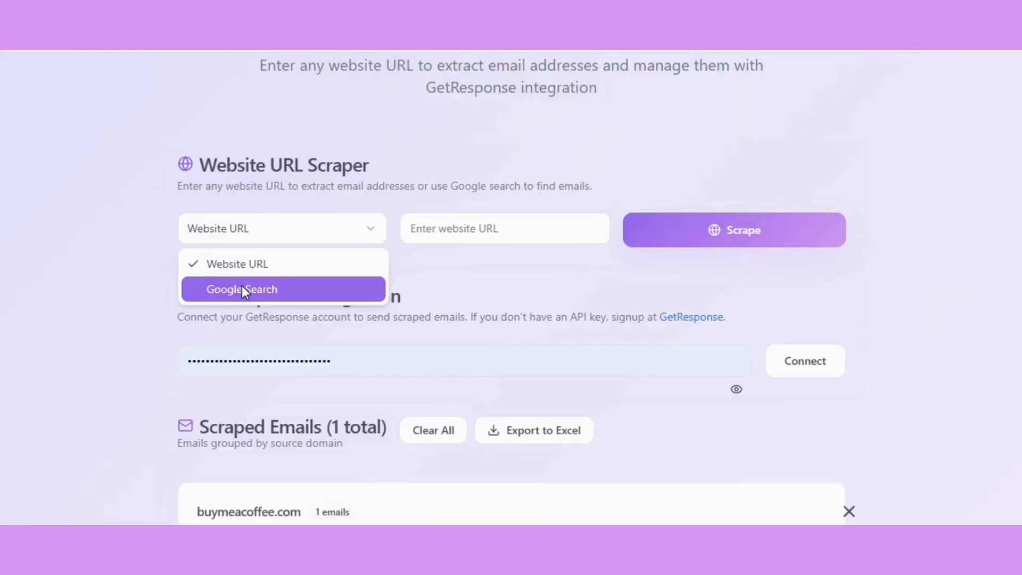
click(282, 288)
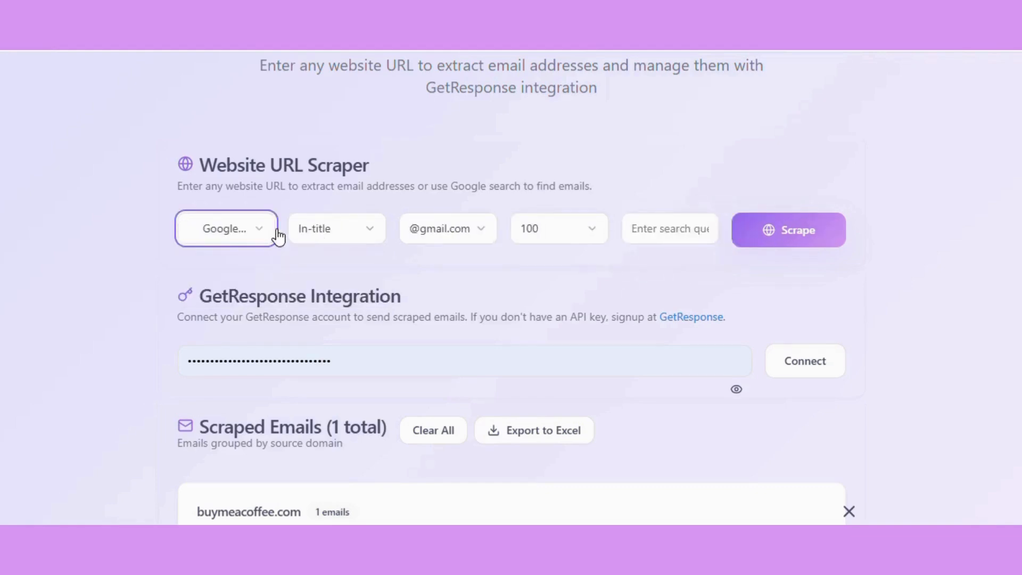
click(346, 236)
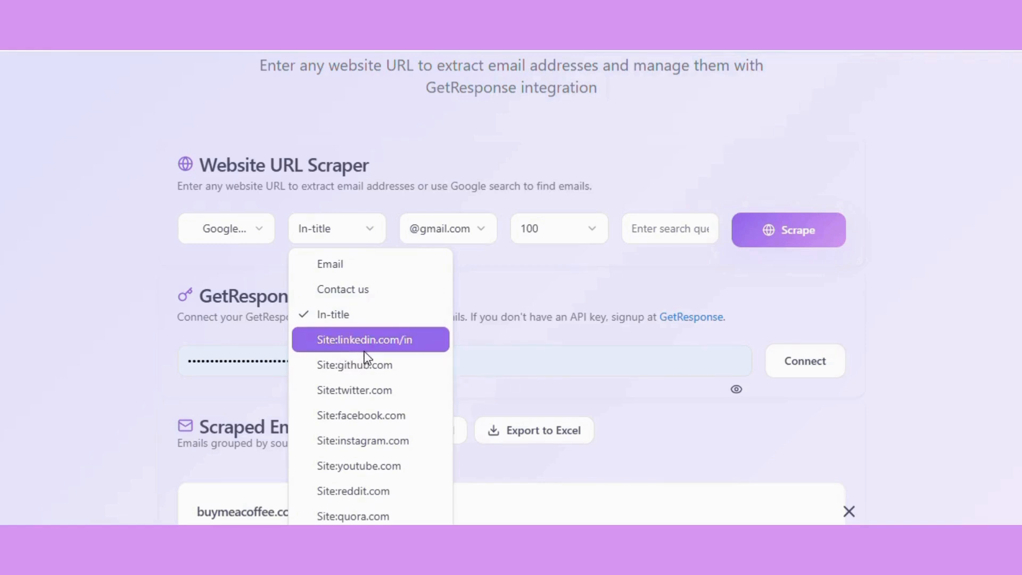
click(447, 228)
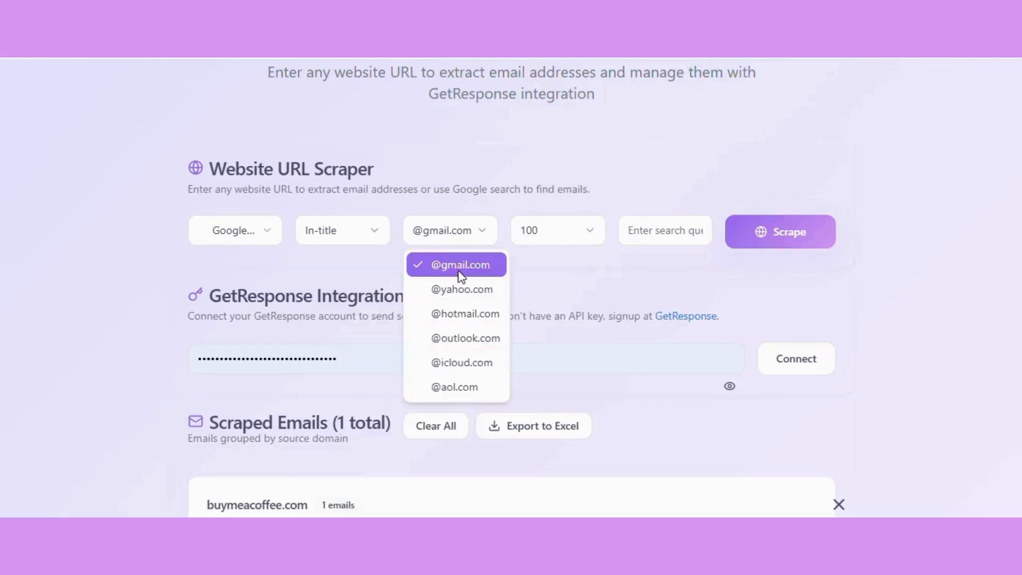
click(459, 267)
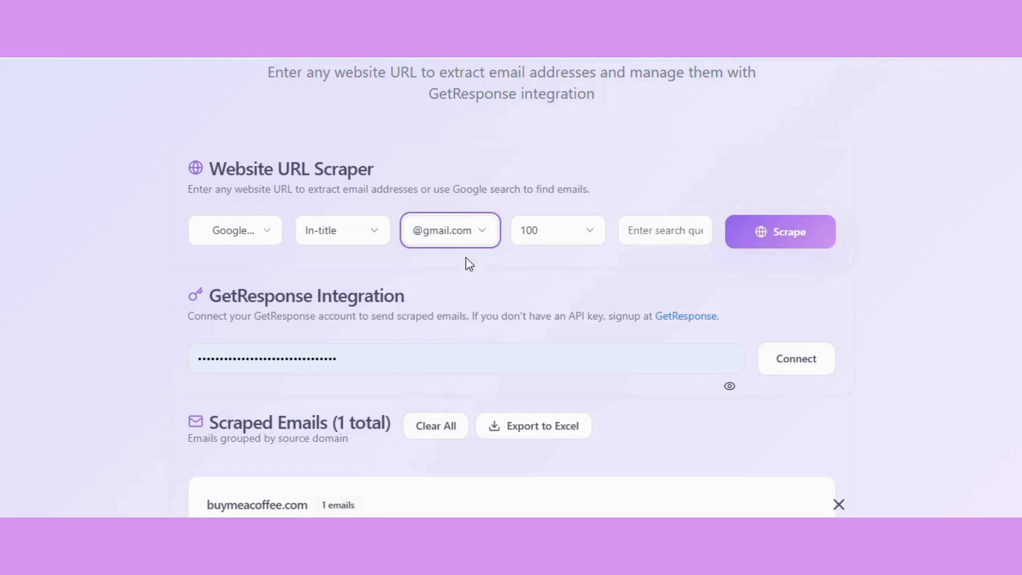
Set the result limit to 250 and scrape emails for the search query "Websites development experts"
click(552, 231)
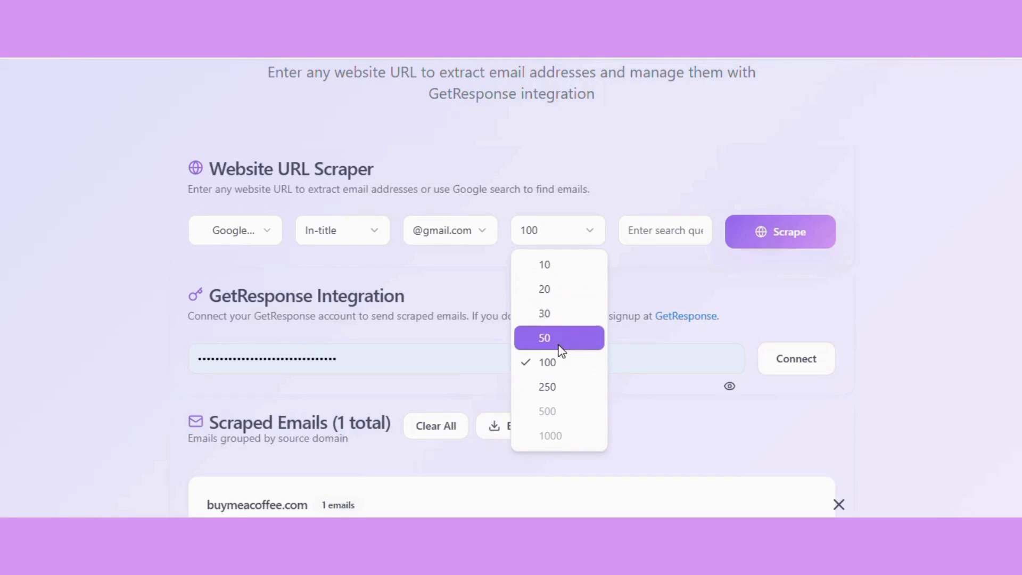
click(553, 394)
click(670, 236)
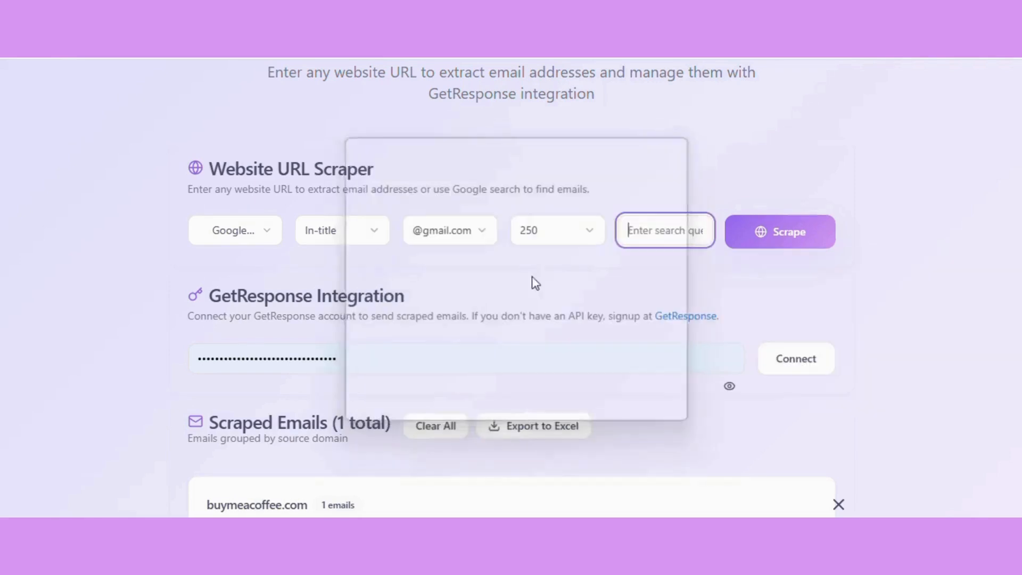
drag(651, 235, 690, 239)
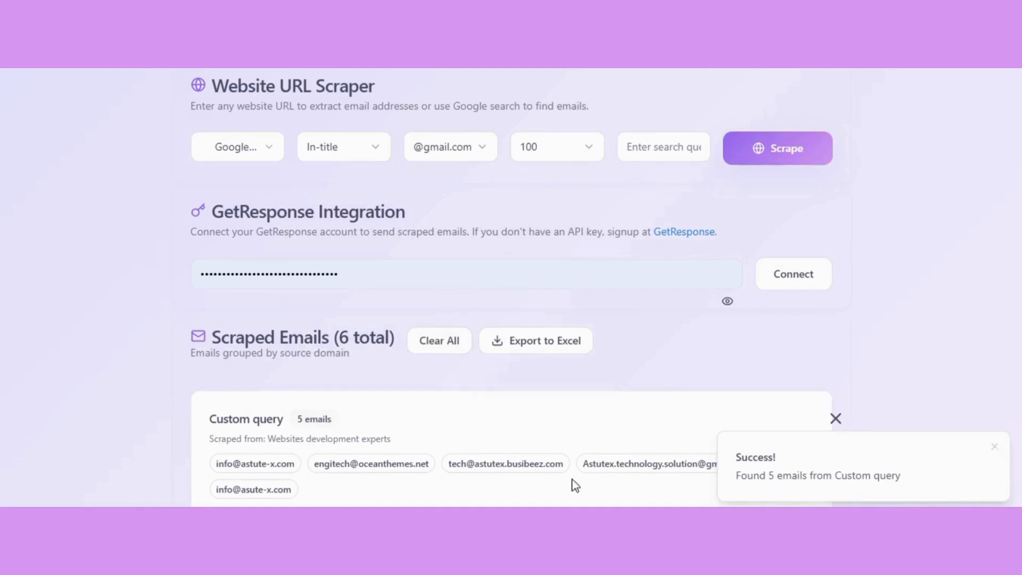
Review the scraped emails grouped by source and check the available result limit options
scroll(434, 385, down, 3)
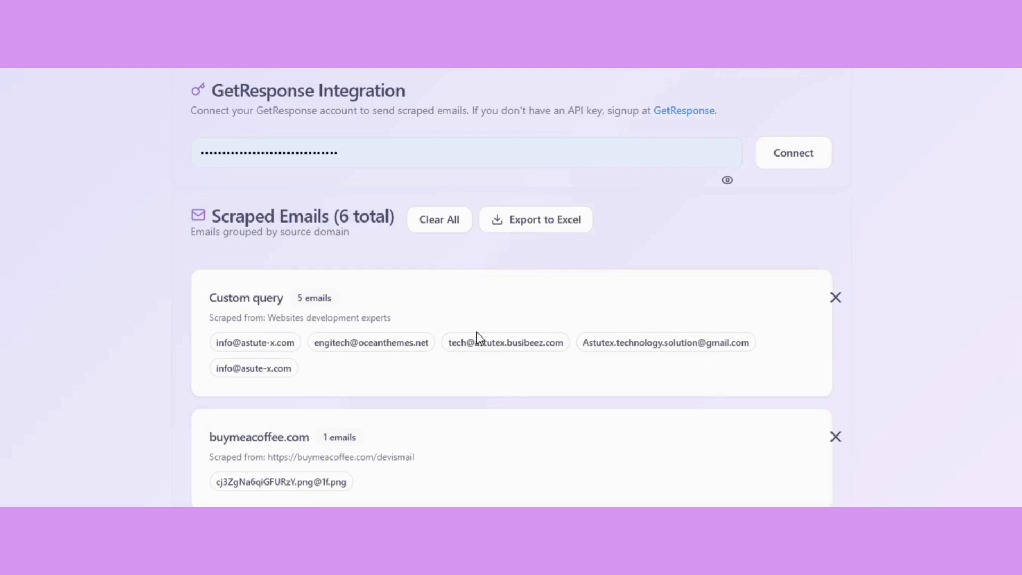
scroll(570, 92, up, 3)
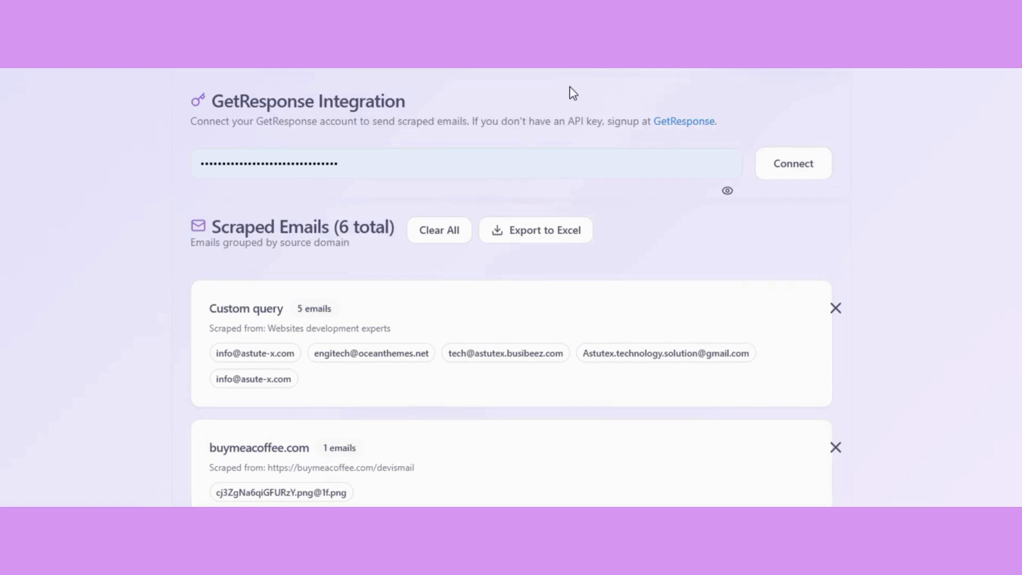
scroll(570, 87, up, 3)
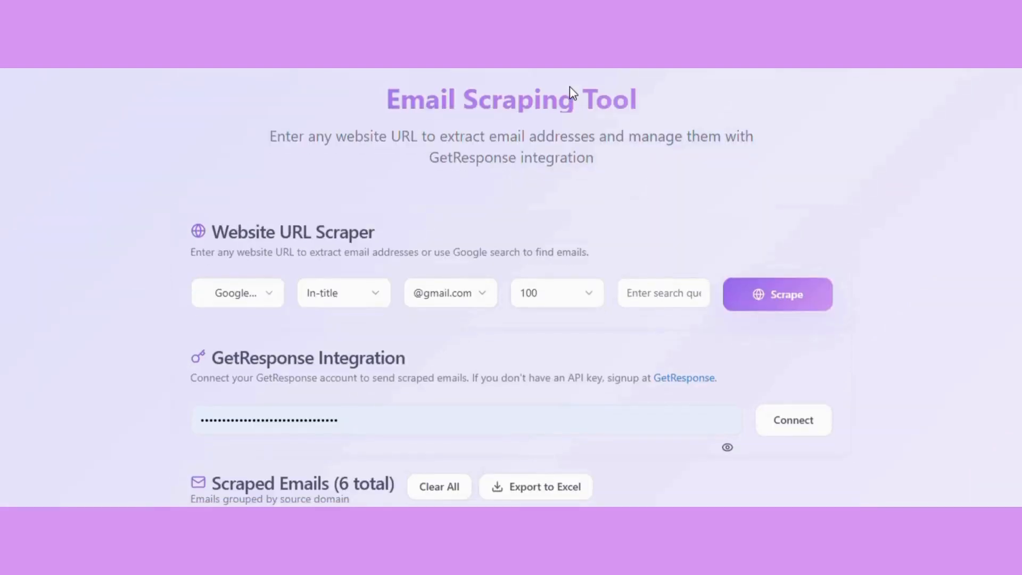
scroll(569, 86, down, 6)
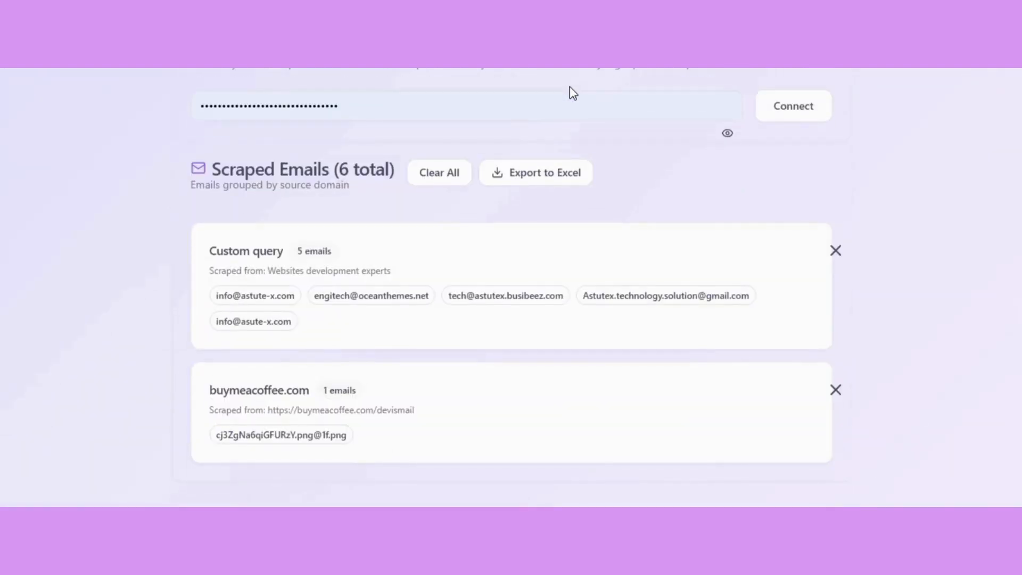
scroll(571, 128, up, 4)
click(570, 175)
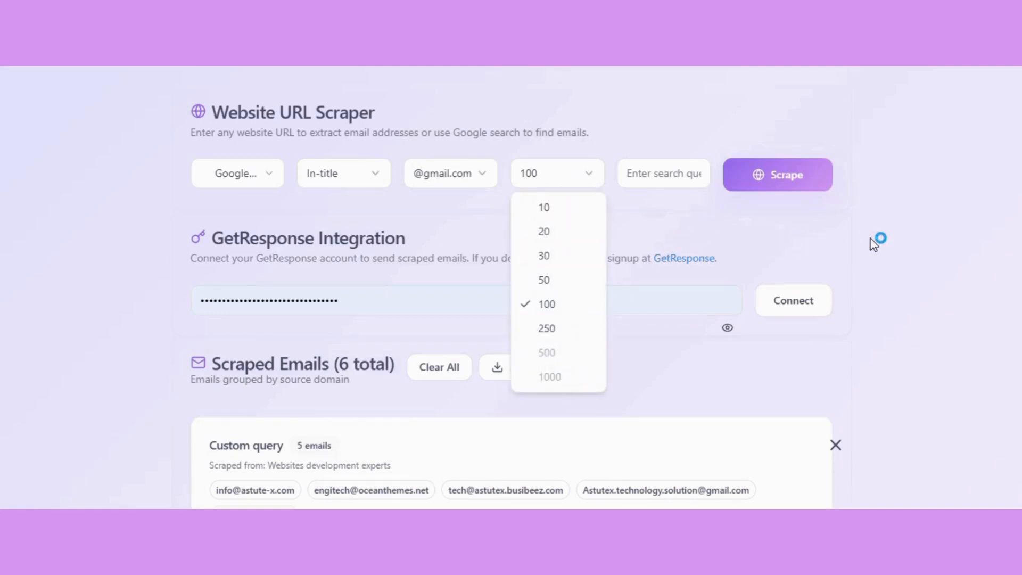
click(919, 241)
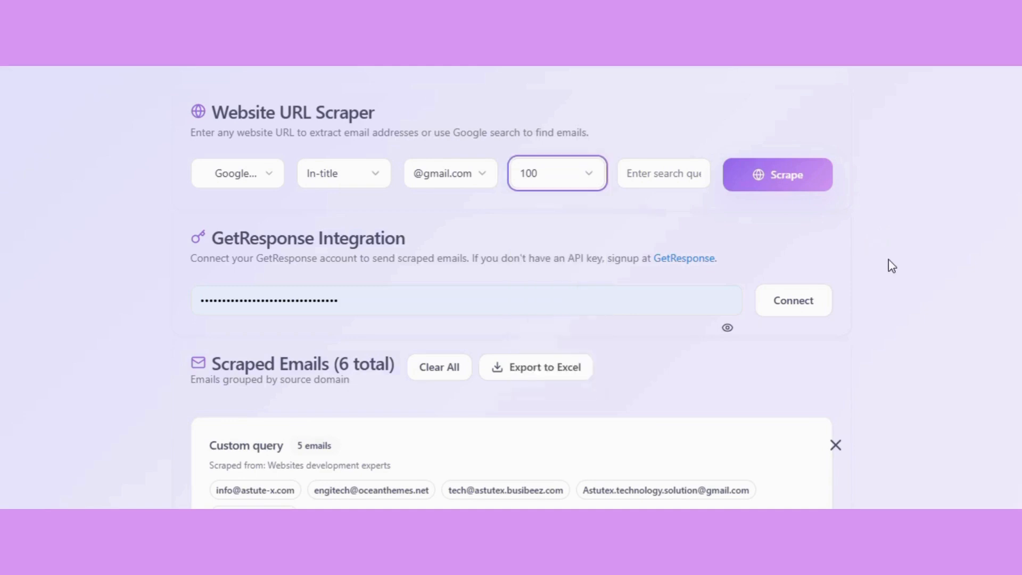
scroll(521, 459, down, 6)
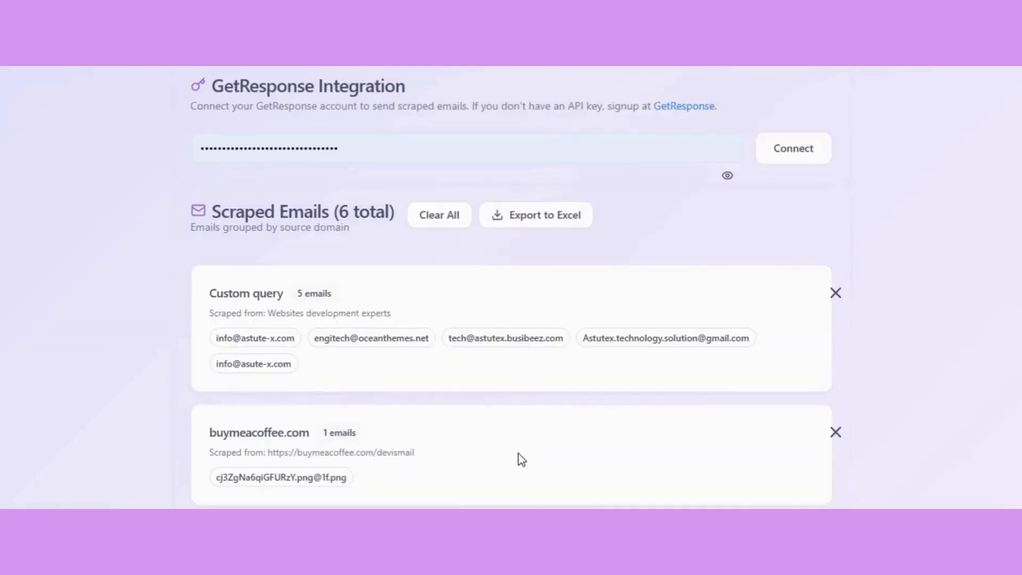
scroll(521, 459, up, 5)
scroll(522, 459, up, 4)
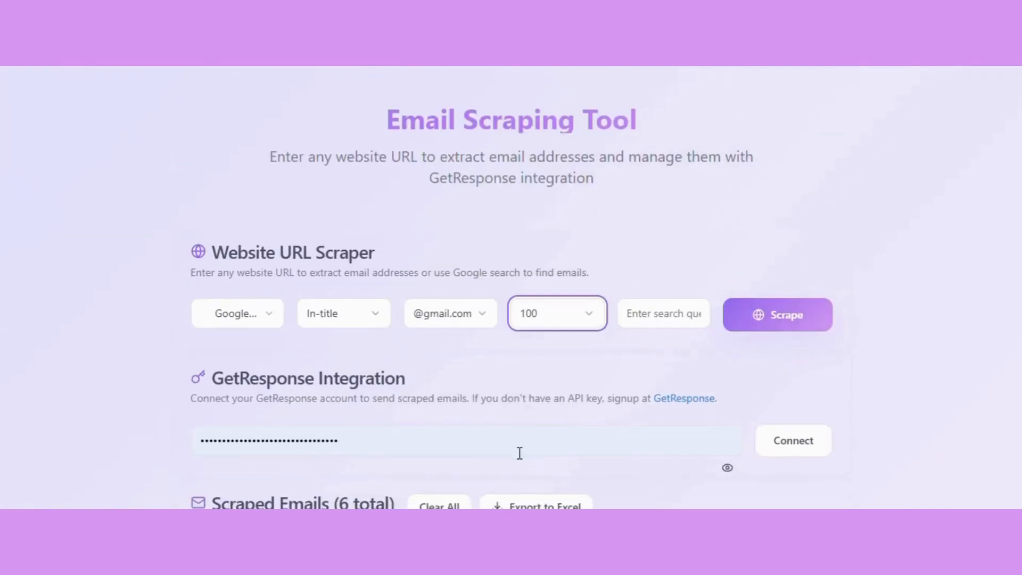
Examine the GetResponse Integration section, highlighting its heading and the note on connecting an account
scroll(373, 415, down, 1)
drag(259, 340, 395, 344)
triple_click(245, 346)
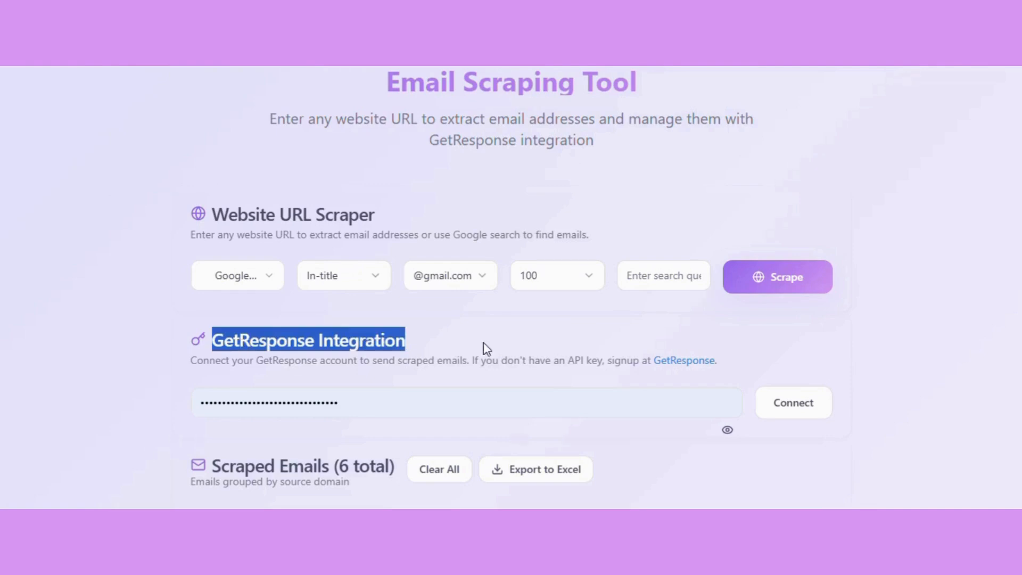
scroll(575, 399, down, 3)
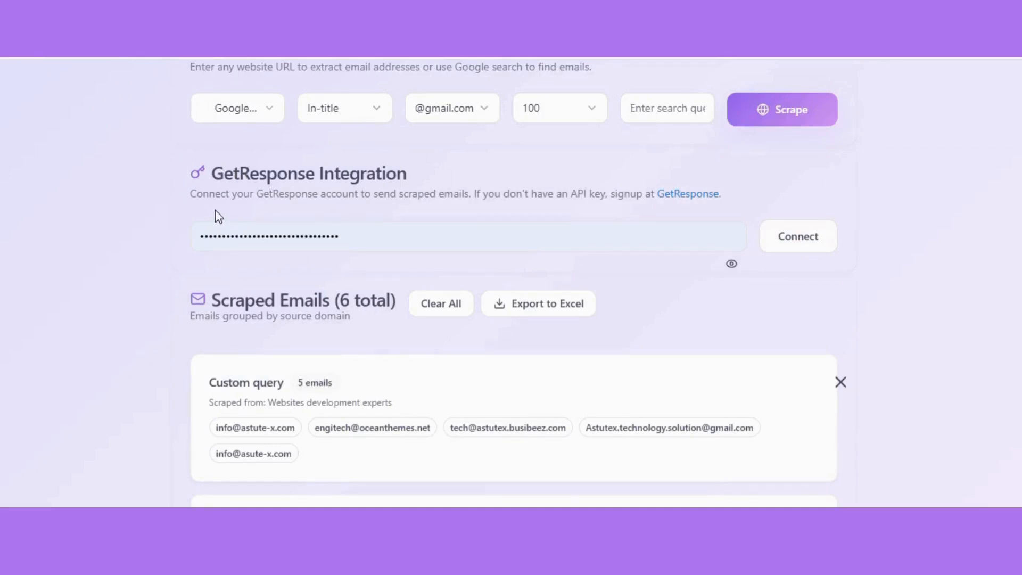
drag(173, 196, 735, 200)
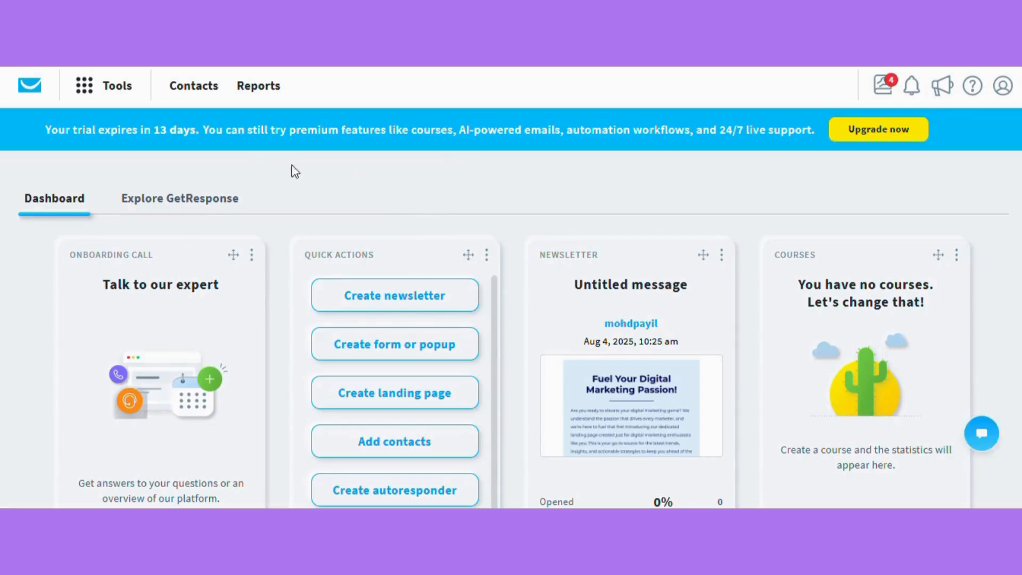
Switch to GetResponse and create a contact list named "General marketing"
click(194, 86)
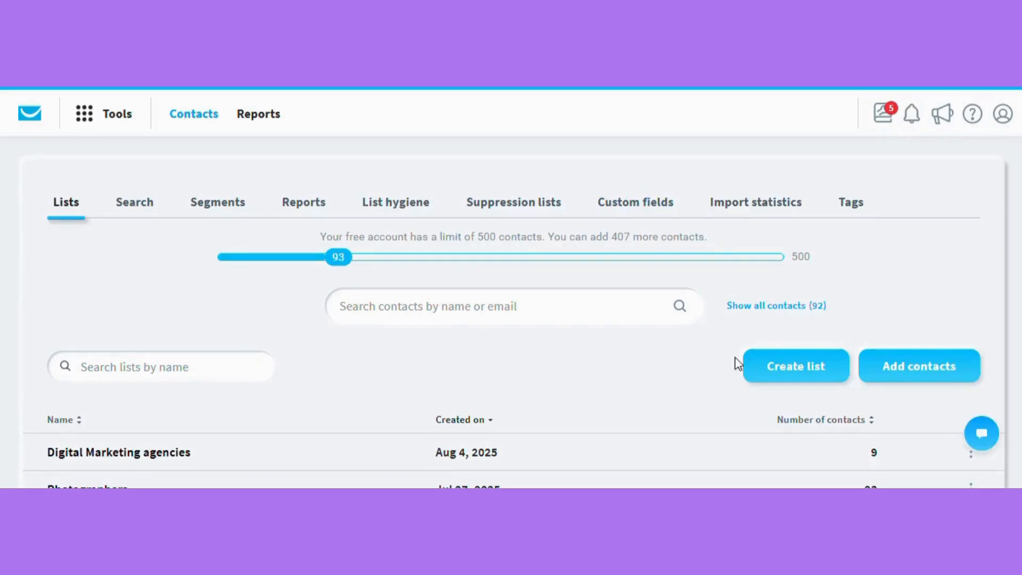
click(808, 371)
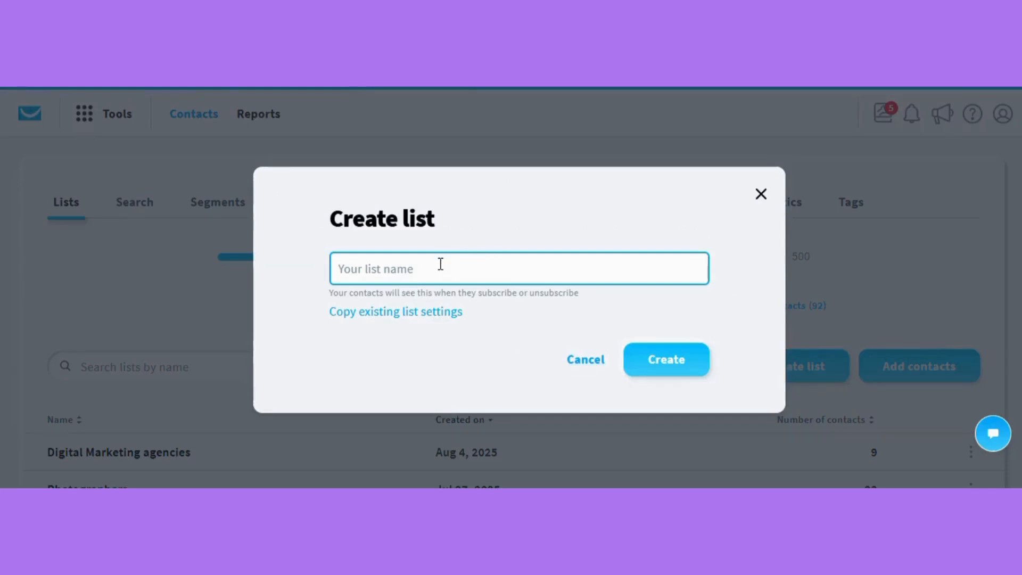
text(General marketing)
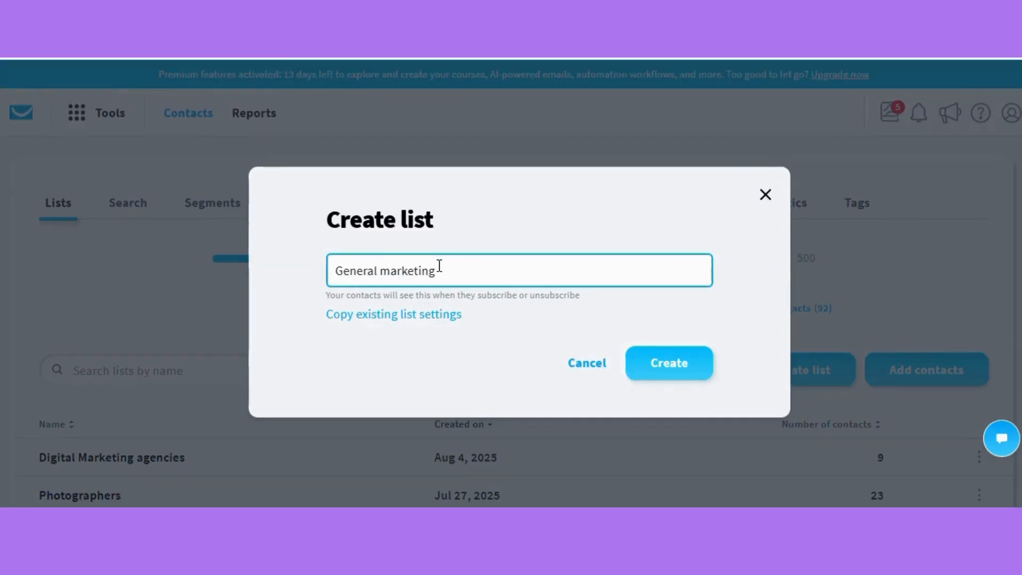
click(666, 374)
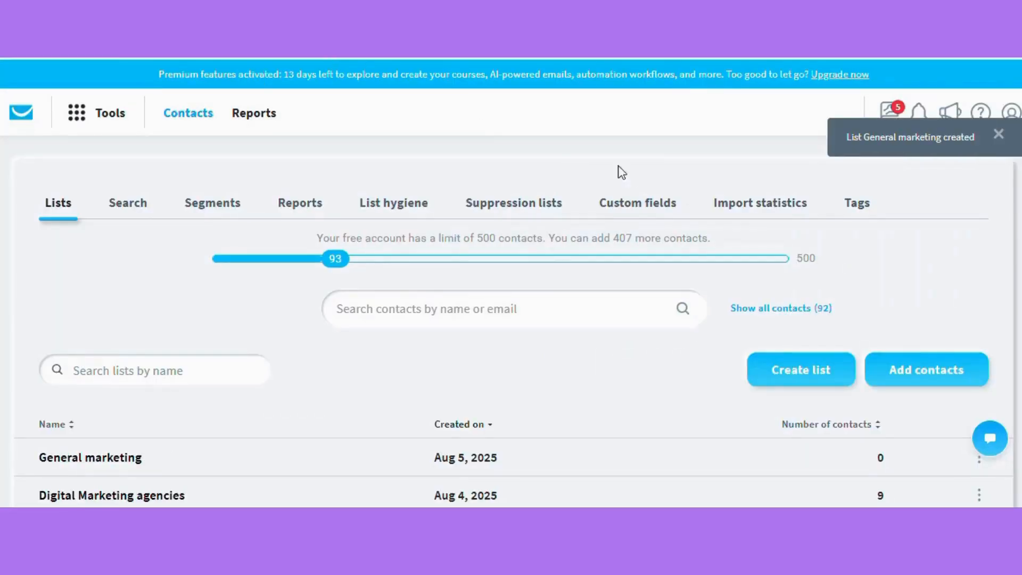
Look over the GetResponse contact lists, and examine the API key field and connection note in Scrape Your List
scroll(189, 434, down, 1)
scroll(191, 434, down, 1)
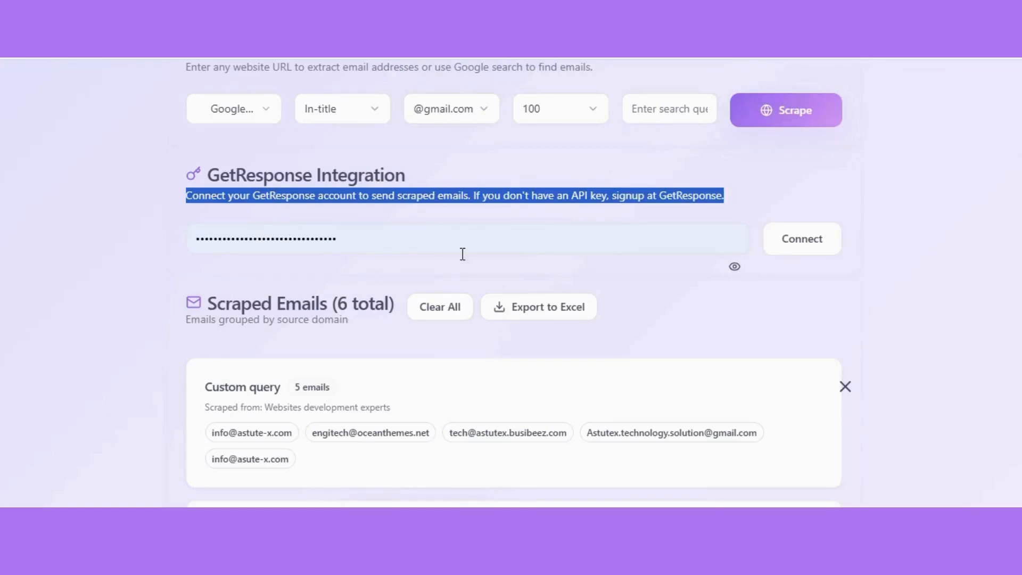
click(418, 246)
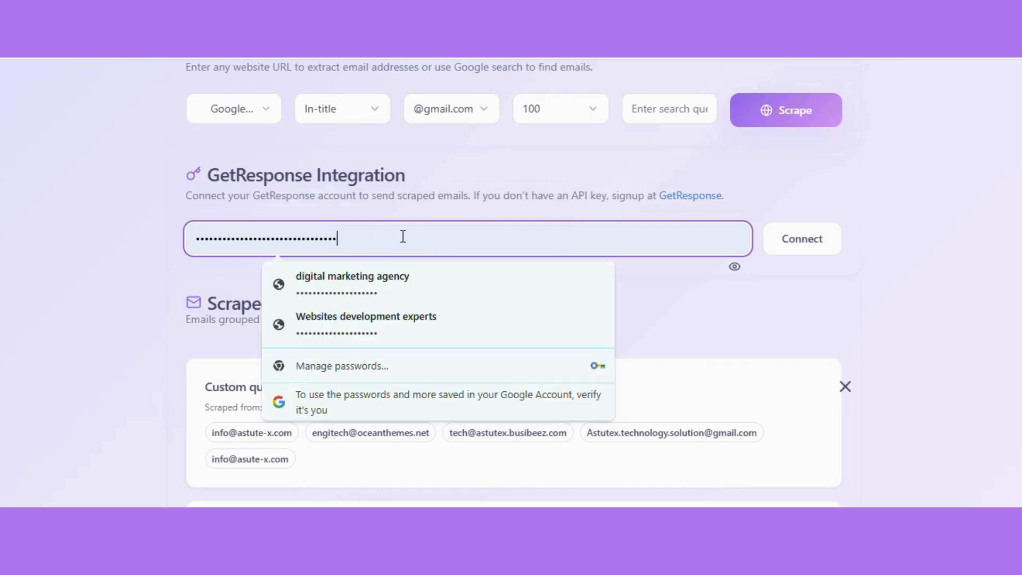
key(ctrl+a)
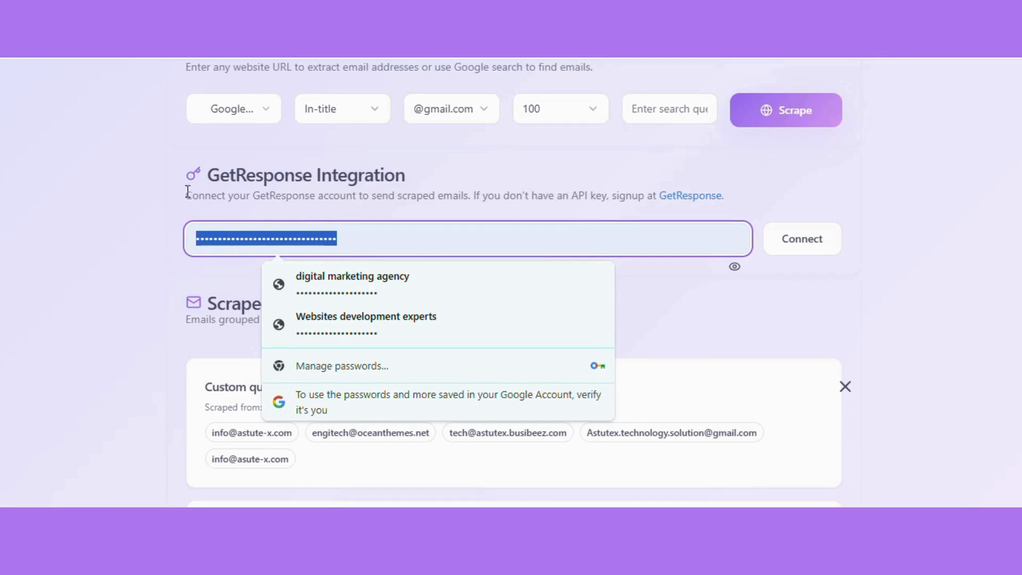
drag(186, 196, 724, 197)
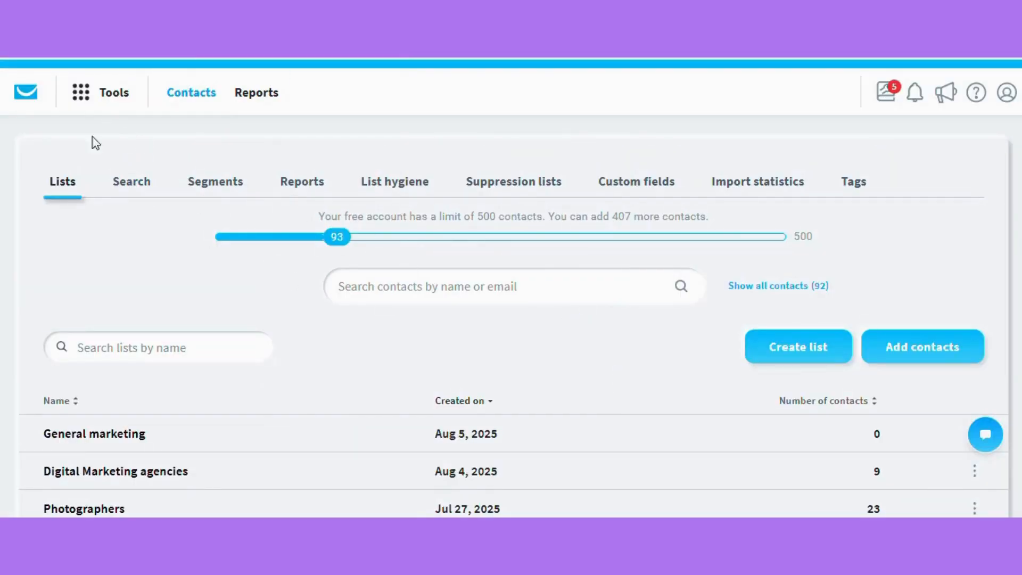
Switch to GetResponse and regenerate the EmailScrapingTool API key in its Integrations and API settings
click(83, 99)
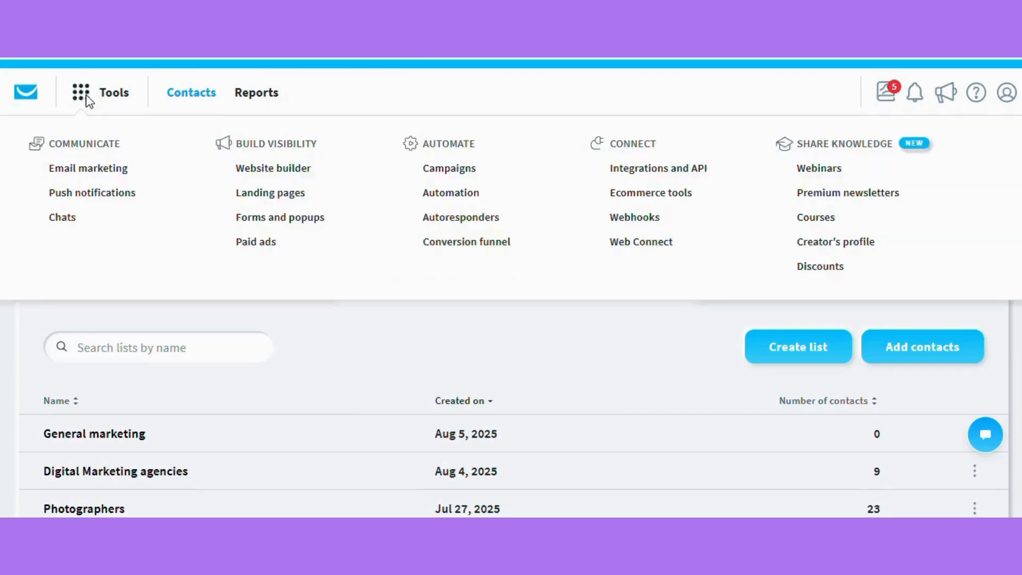
click(653, 174)
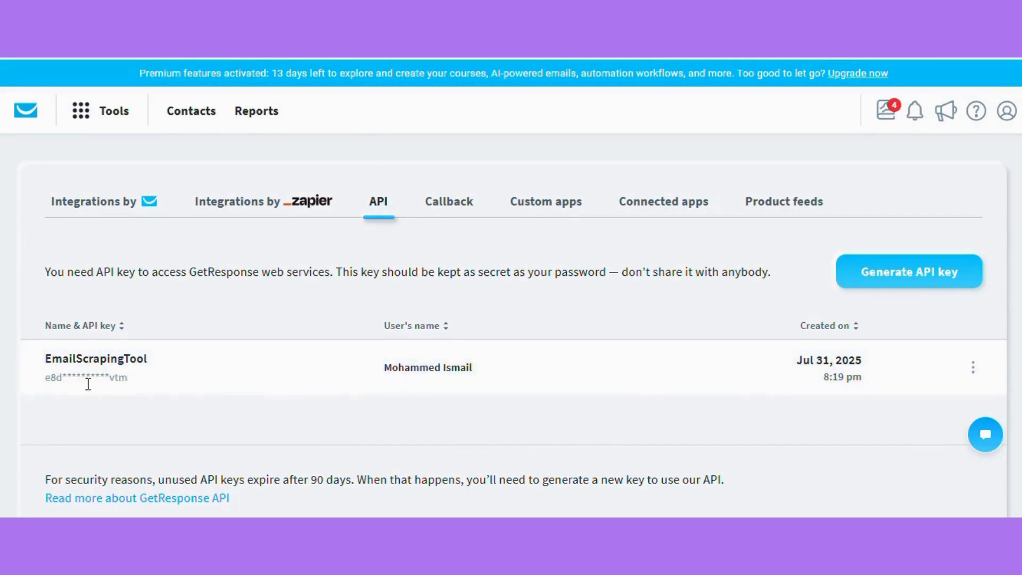
click(972, 369)
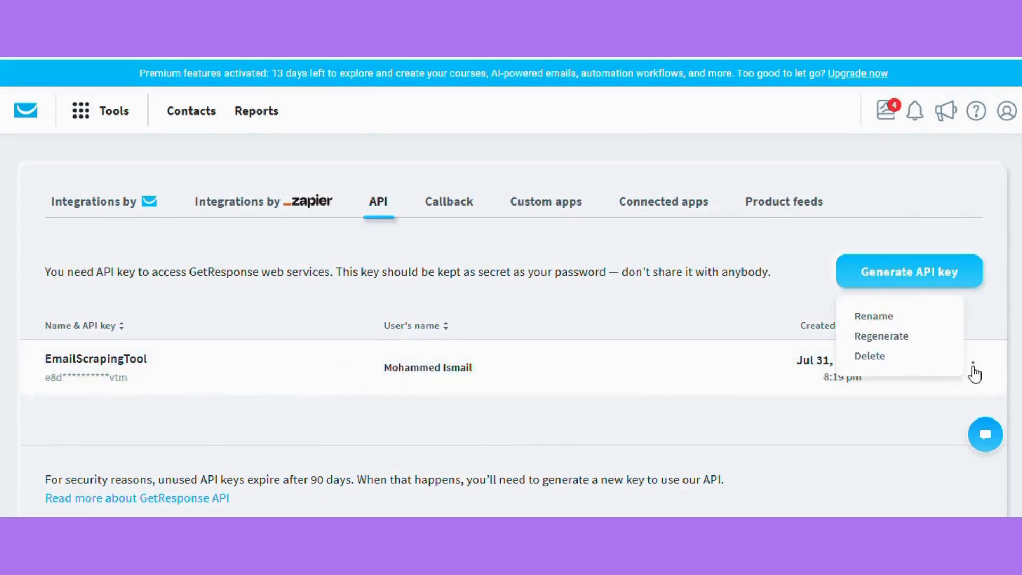
click(899, 336)
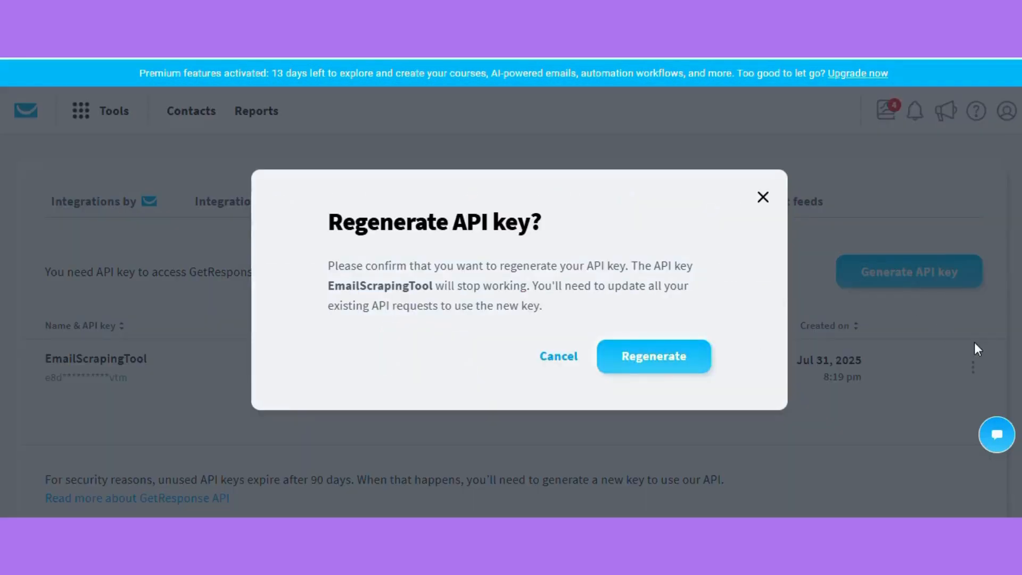
click(681, 354)
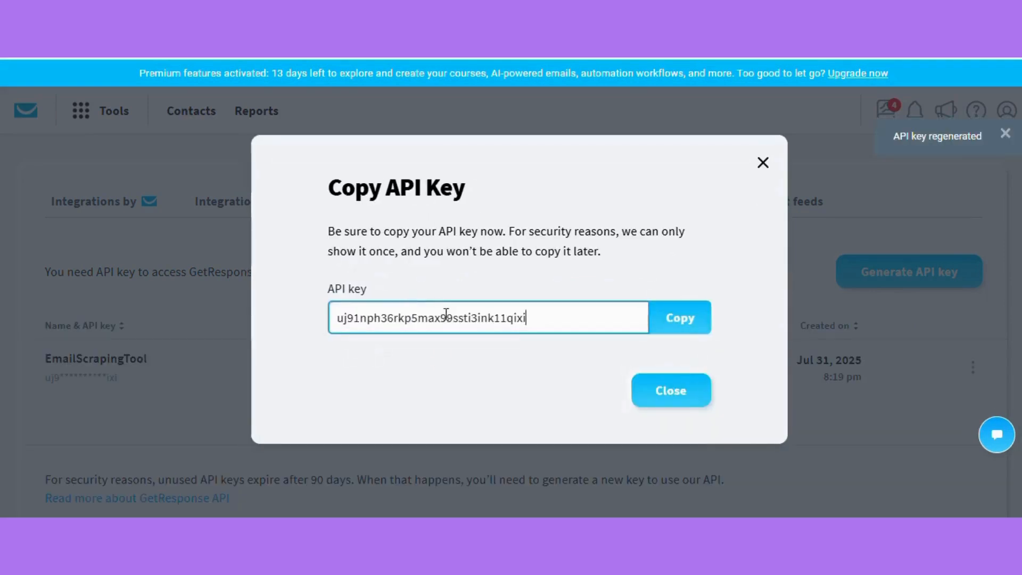
Copy the regenerated API key and return to the GetResponse contact lists
triple_click(451, 318)
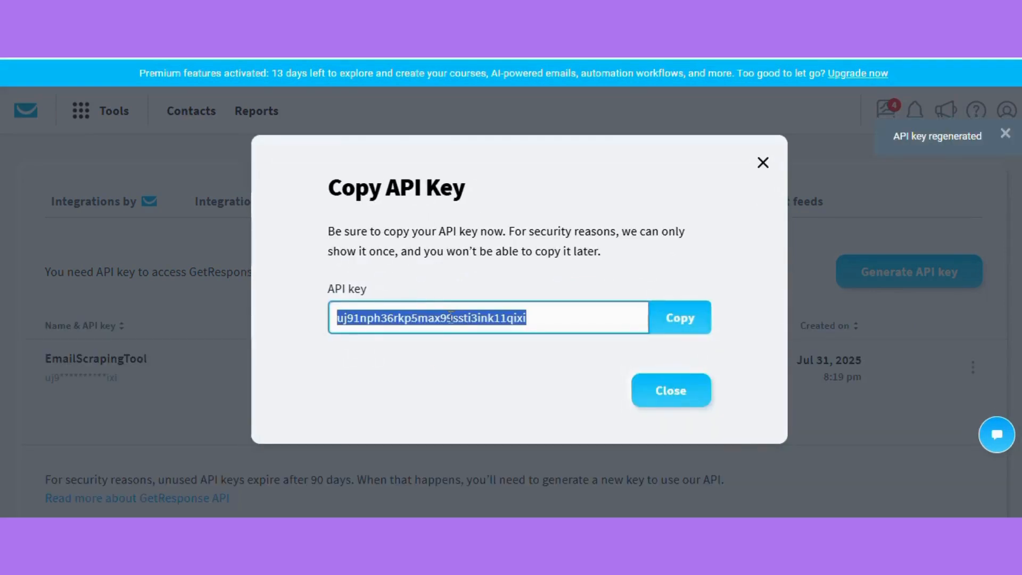
click(687, 318)
click(676, 392)
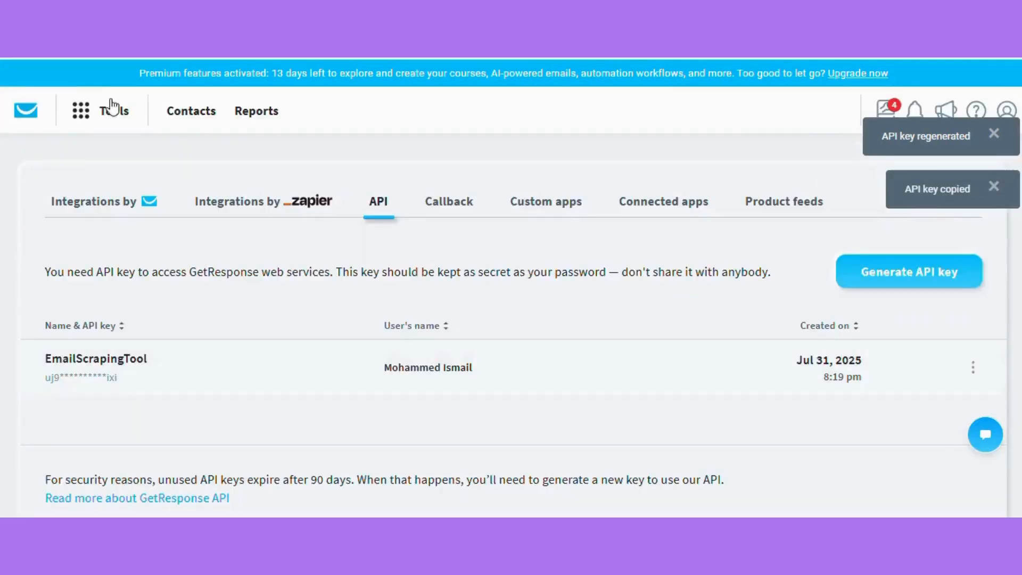
click(200, 120)
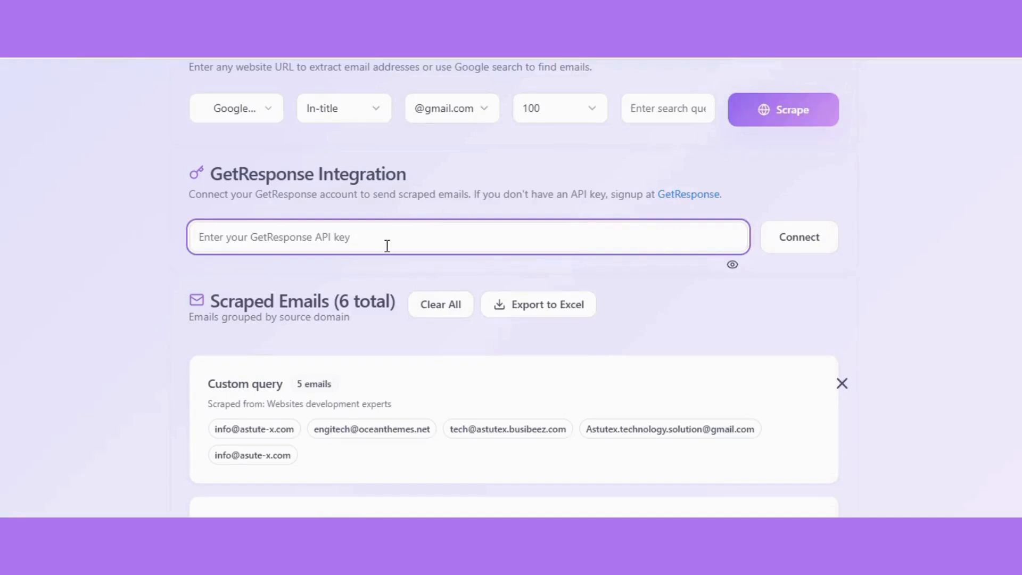
Switch to Scrape Your List, paste the GetResponse API key into the integration field and connect the account
click(387, 246)
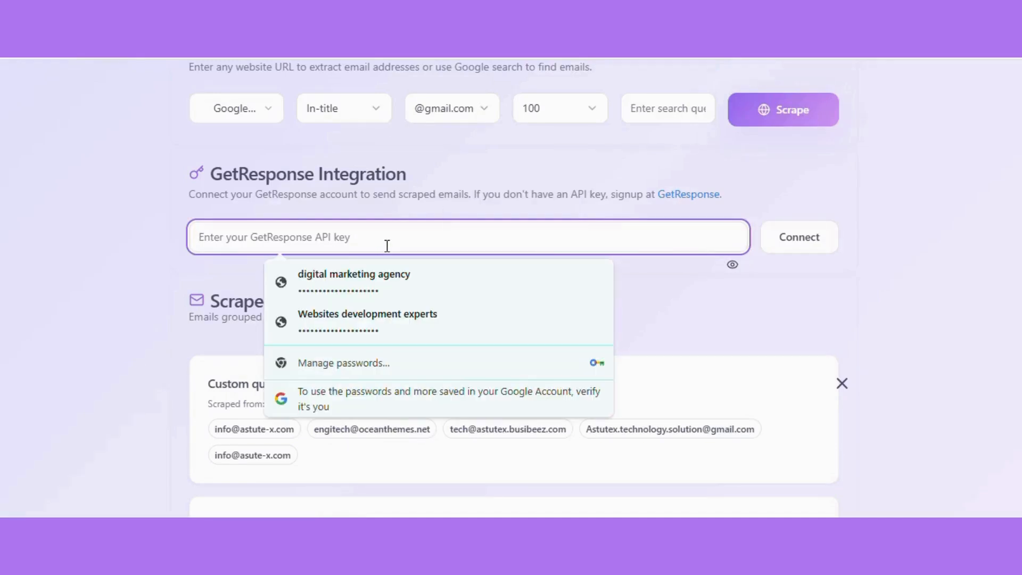
key(ctrl+v)
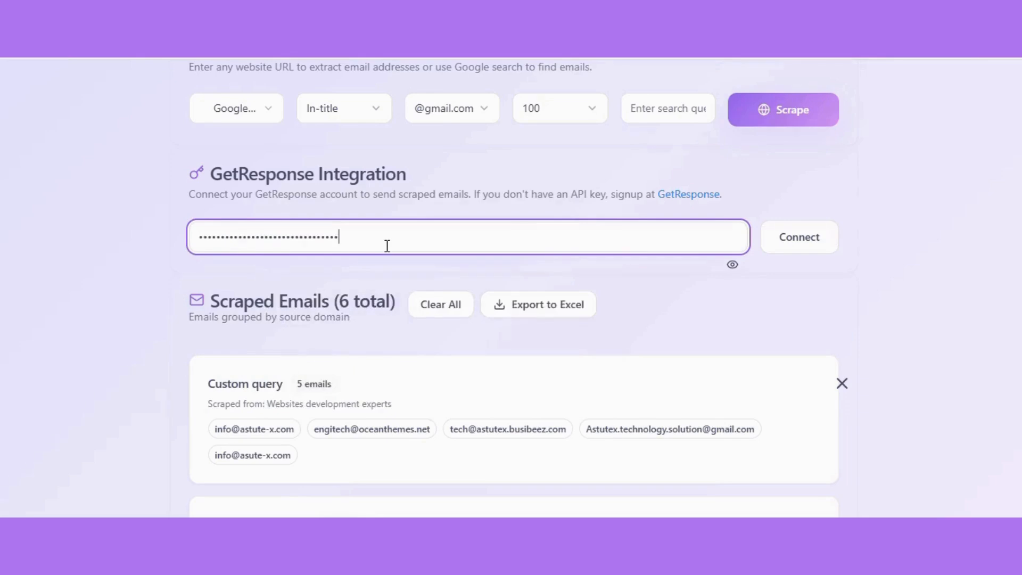
click(801, 245)
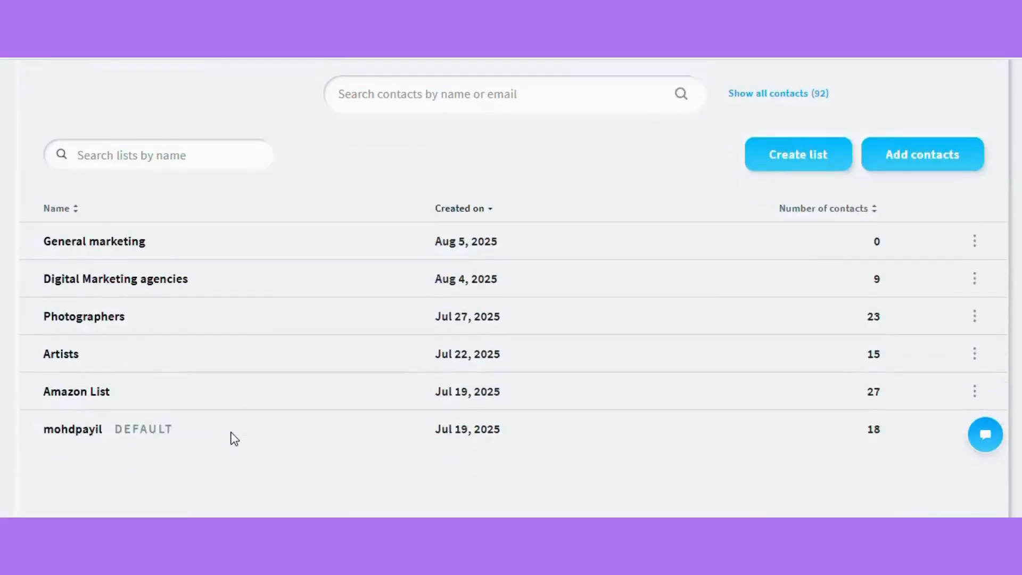
Check the contact lists in GetResponse and review the scraped email groups in Scrape Your List
scroll(234, 440, down, 1)
scroll(235, 439, up, 5)
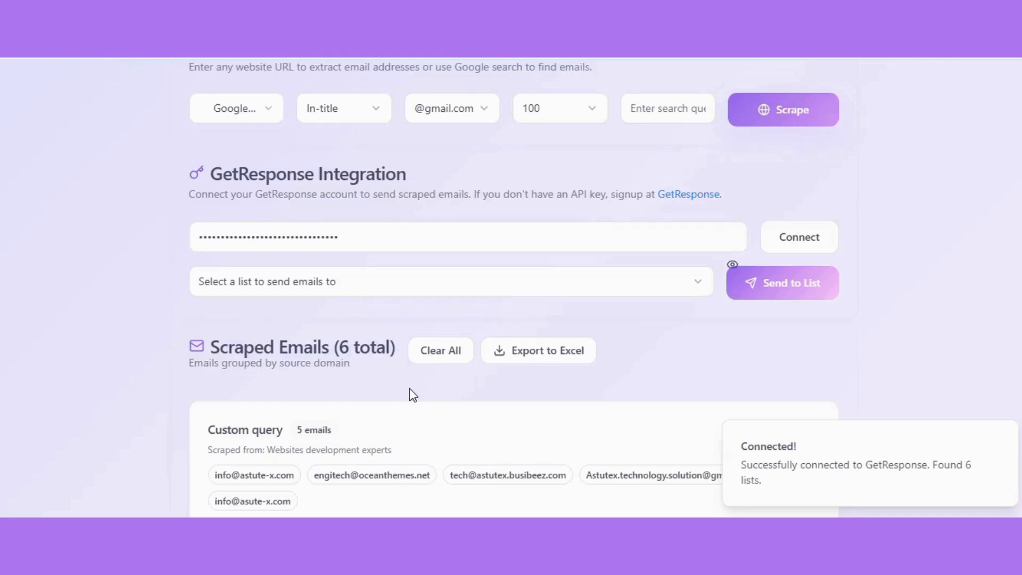
drag(265, 350, 361, 365)
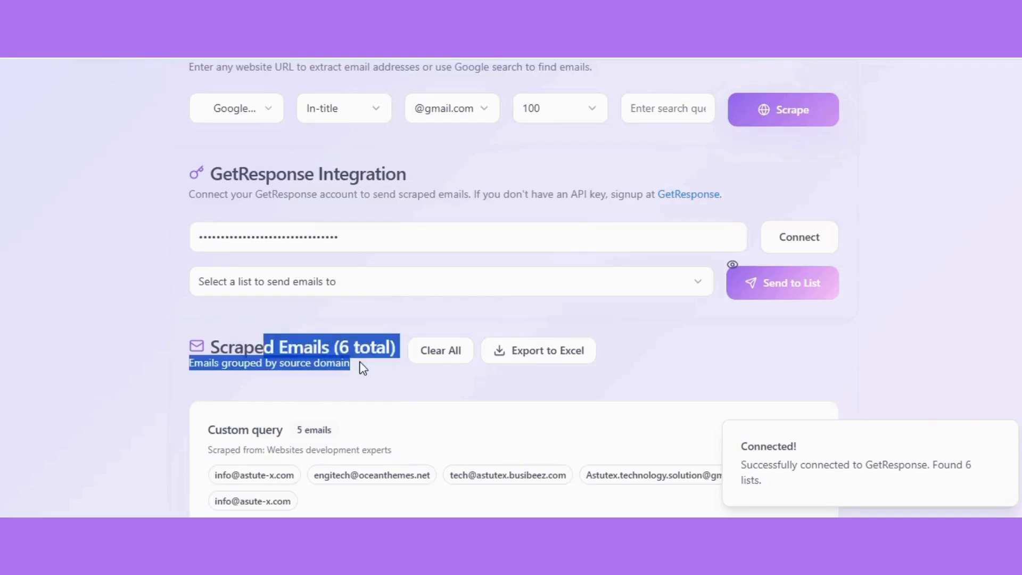
scroll(450, 431, down, 1)
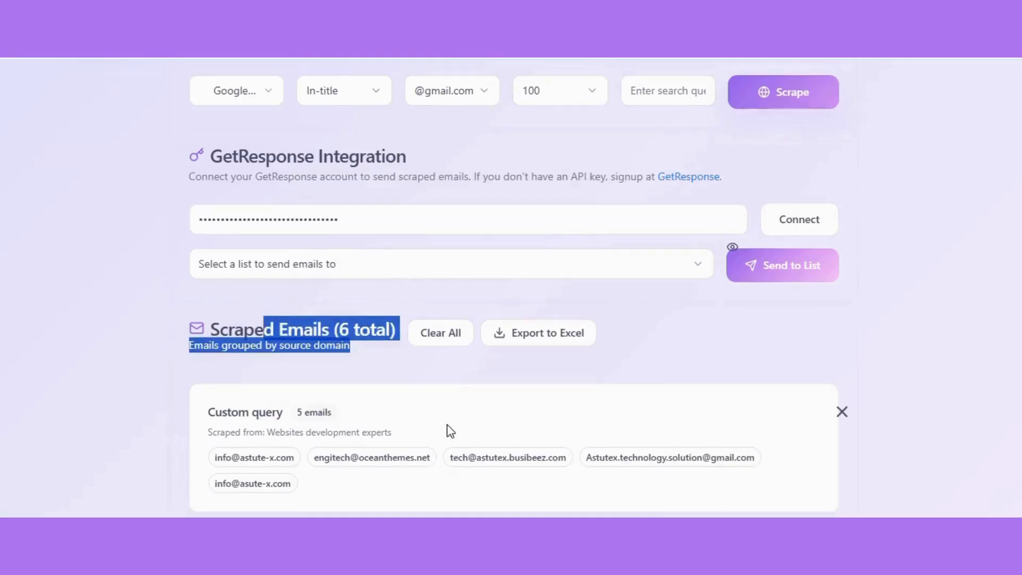
scroll(450, 430, down, 4)
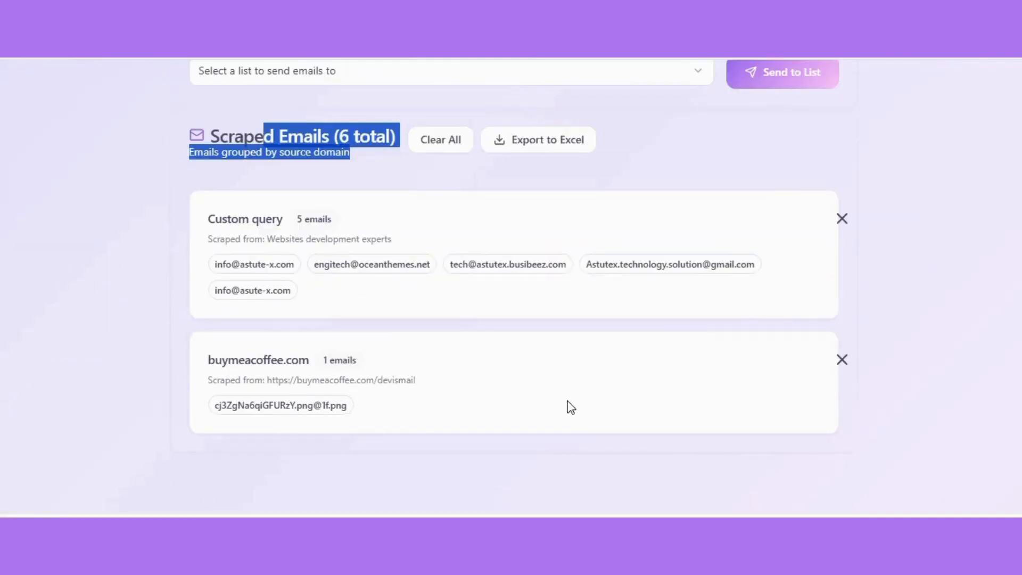
Remove the buymeacoffee.com block from the scraped emails and confirm its permanent deletion
click(842, 360)
click(842, 360)
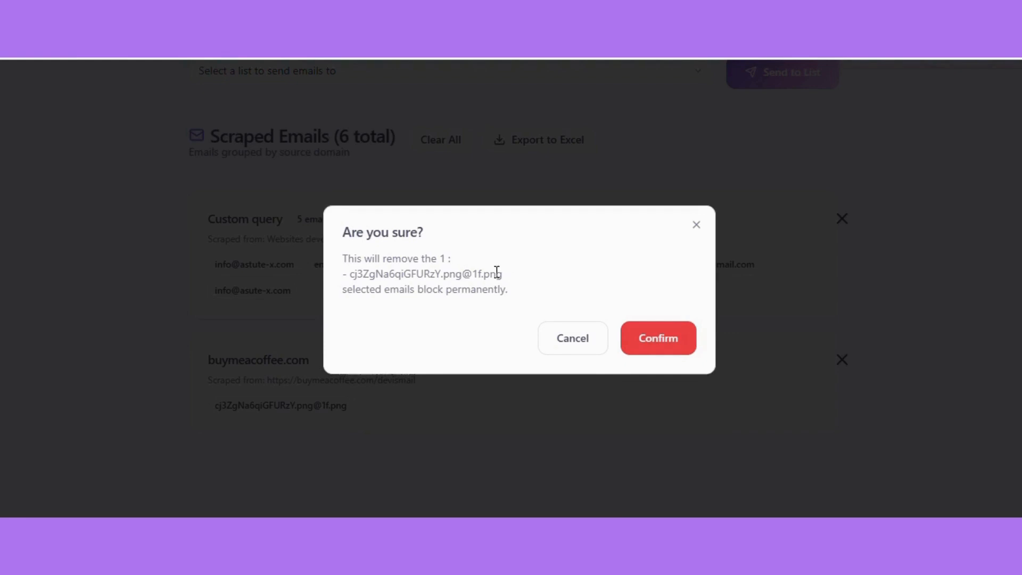
drag(342, 289, 371, 289)
click(659, 338)
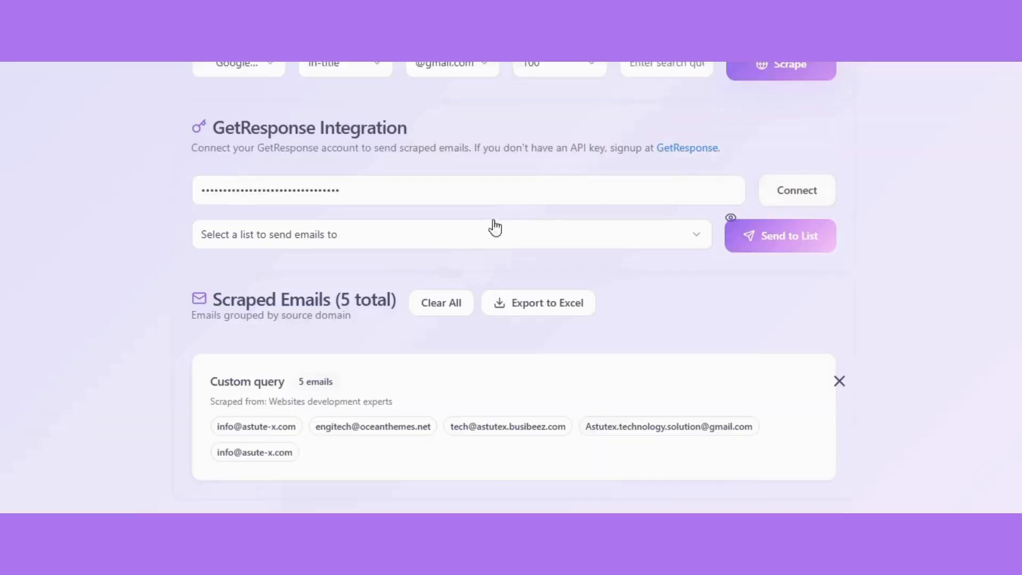
Select General marketing as the destination list and send the scraped emails to it
click(424, 235)
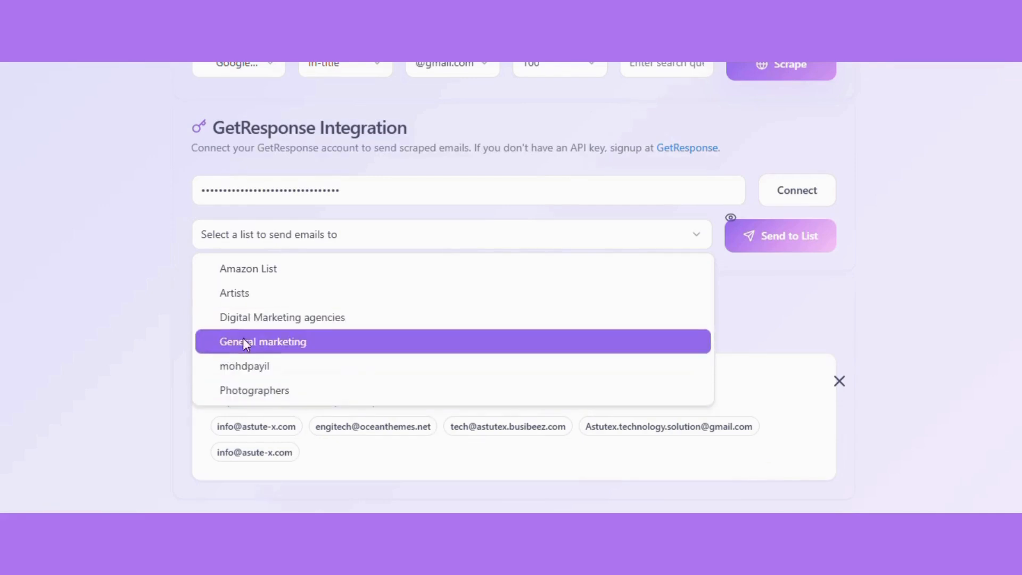
click(296, 351)
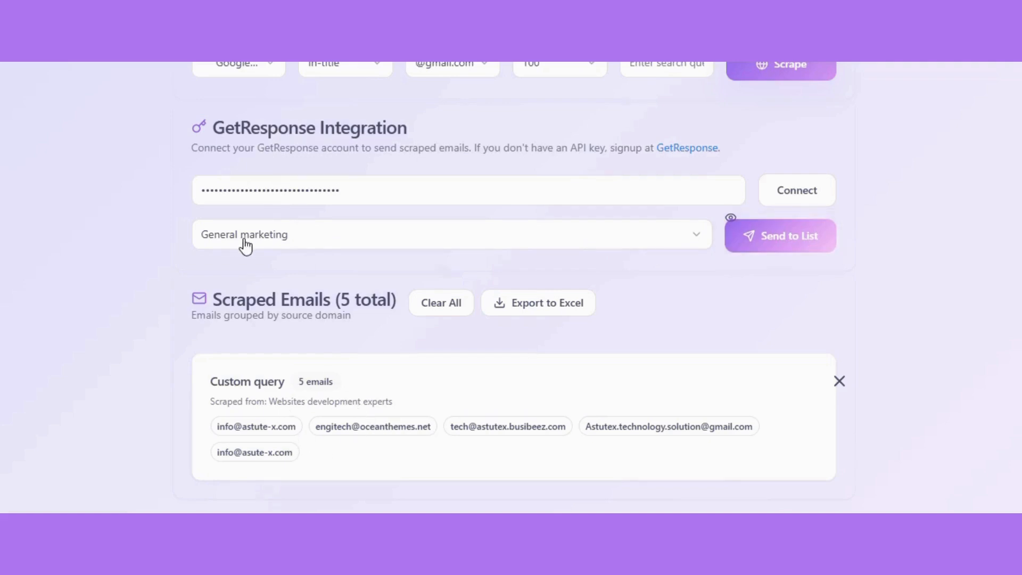
click(804, 250)
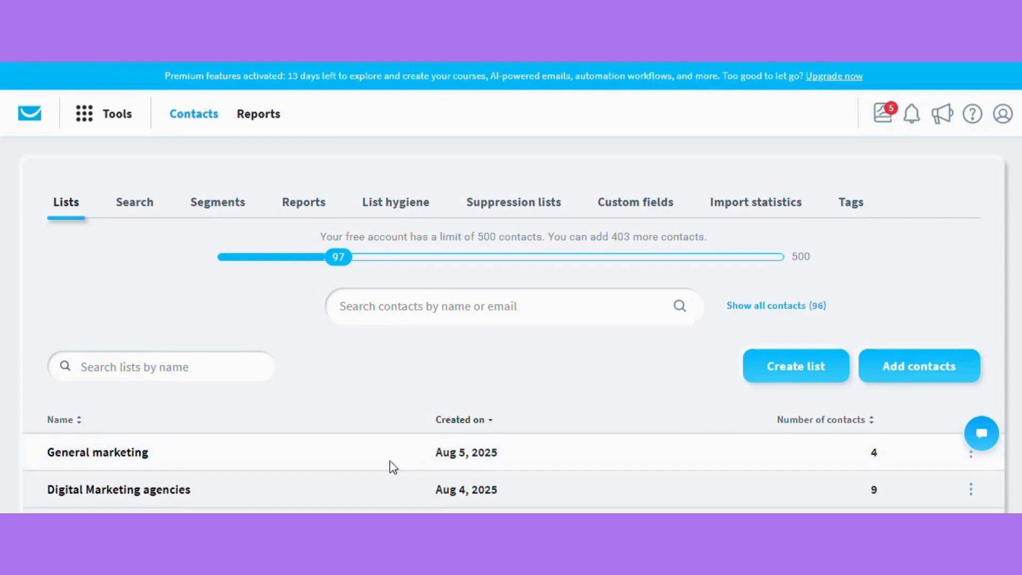
Switch to GetResponse and open the General marketing list to review its imported contacts
scroll(171, 481, down, 2)
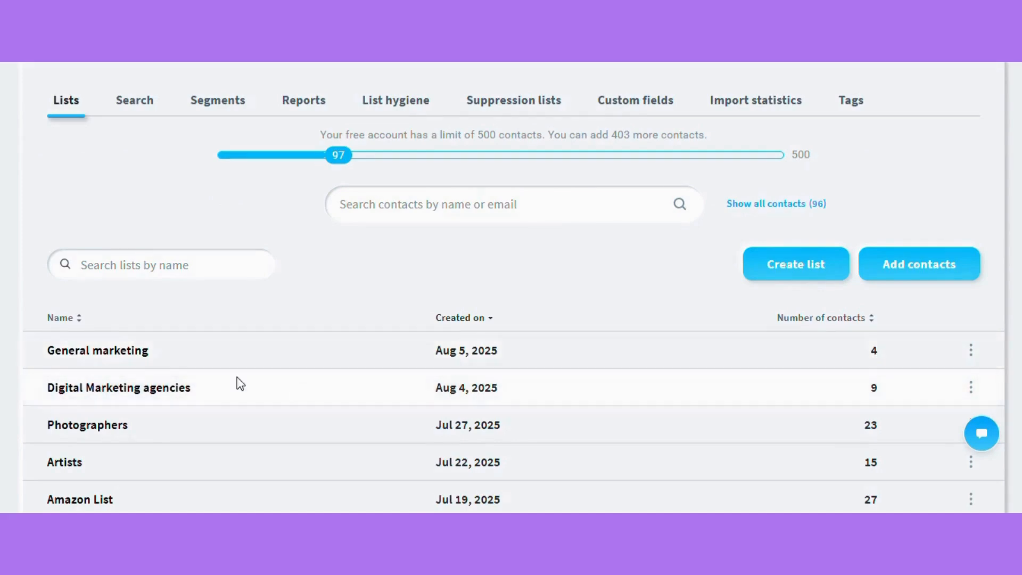
click(131, 356)
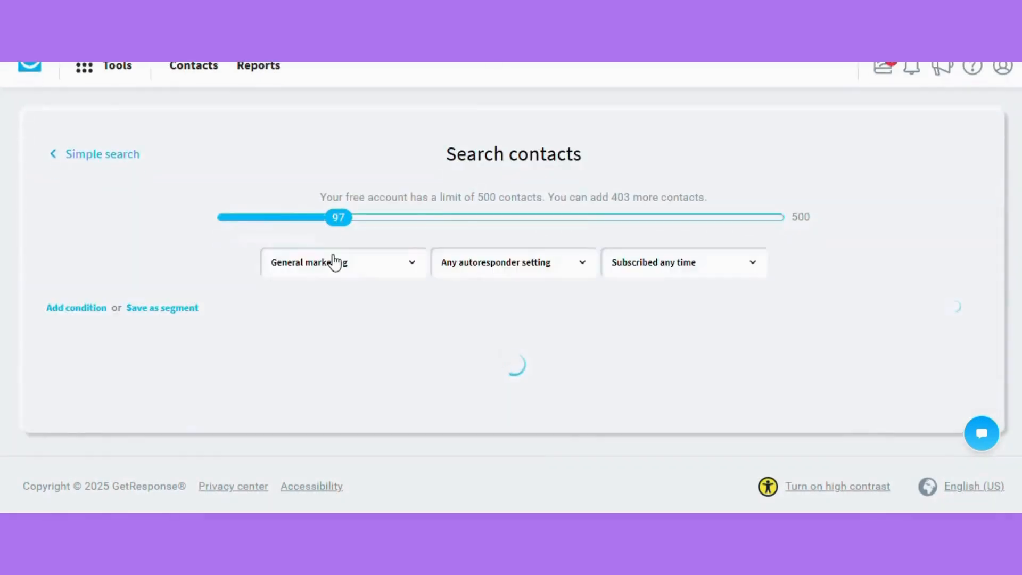
scroll(335, 260, down, 2)
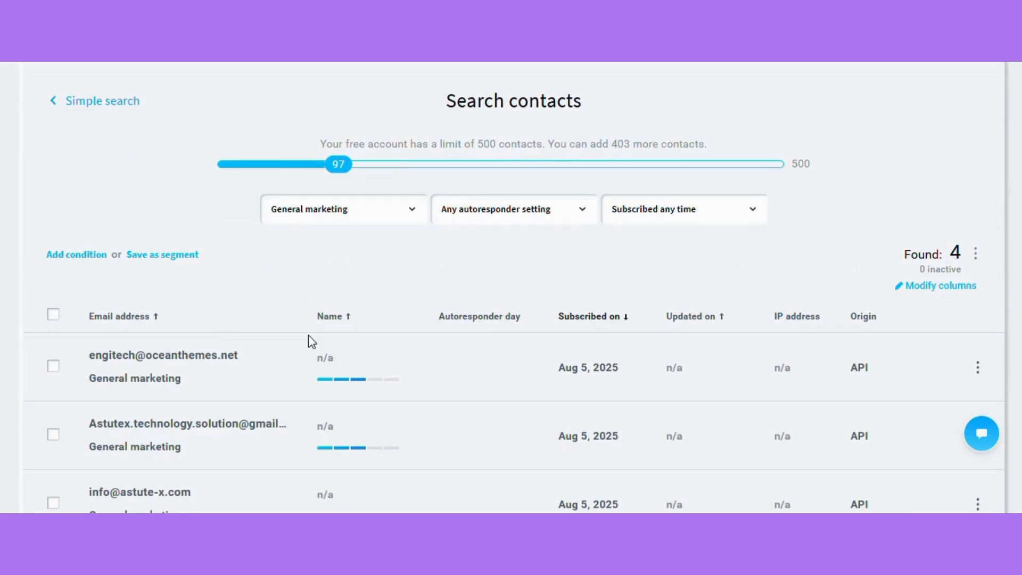
scroll(309, 336, down, 3)
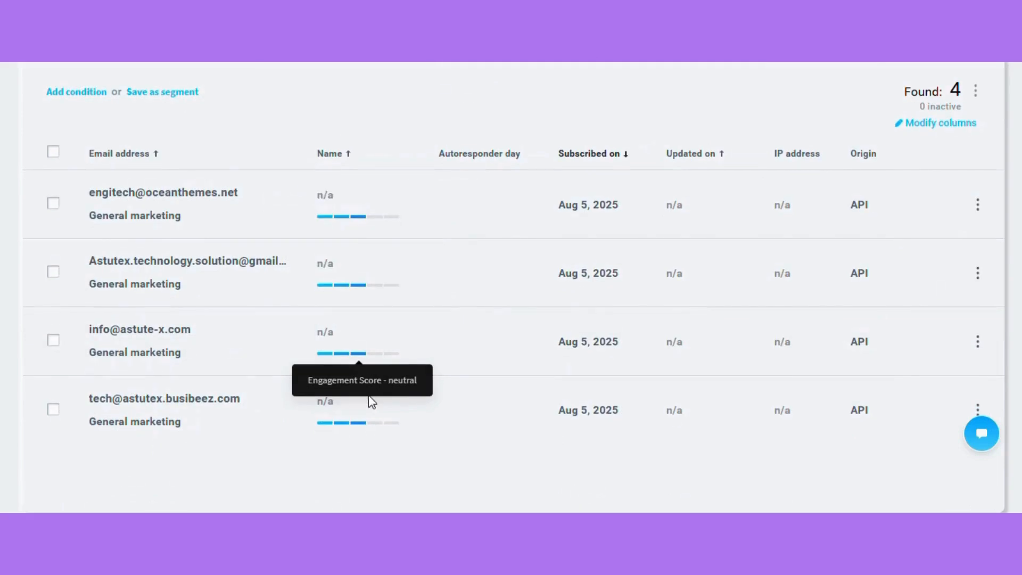
scroll(372, 403, down, 1)
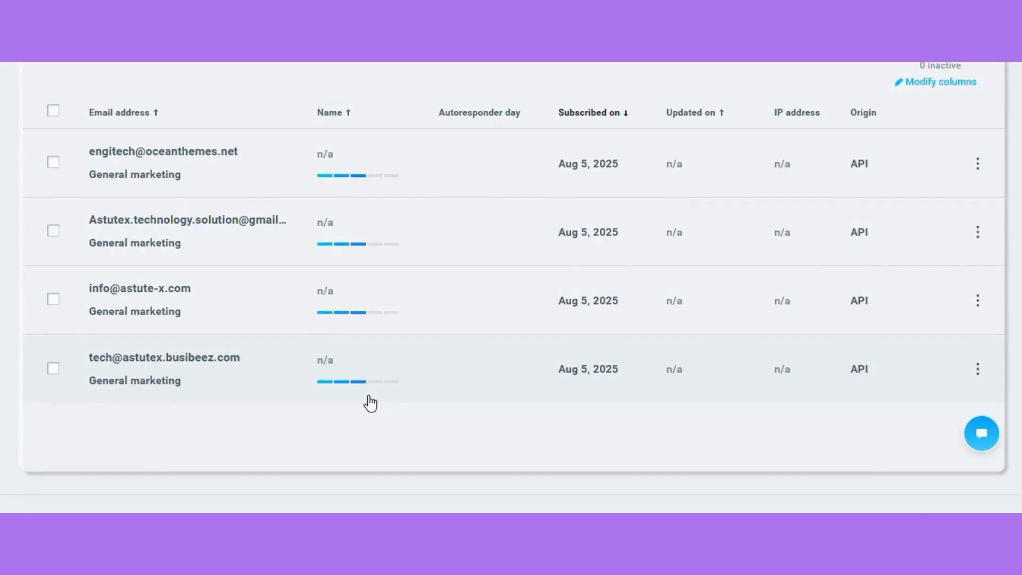
scroll(367, 401, up, 3)
scroll(343, 384, down, 2)
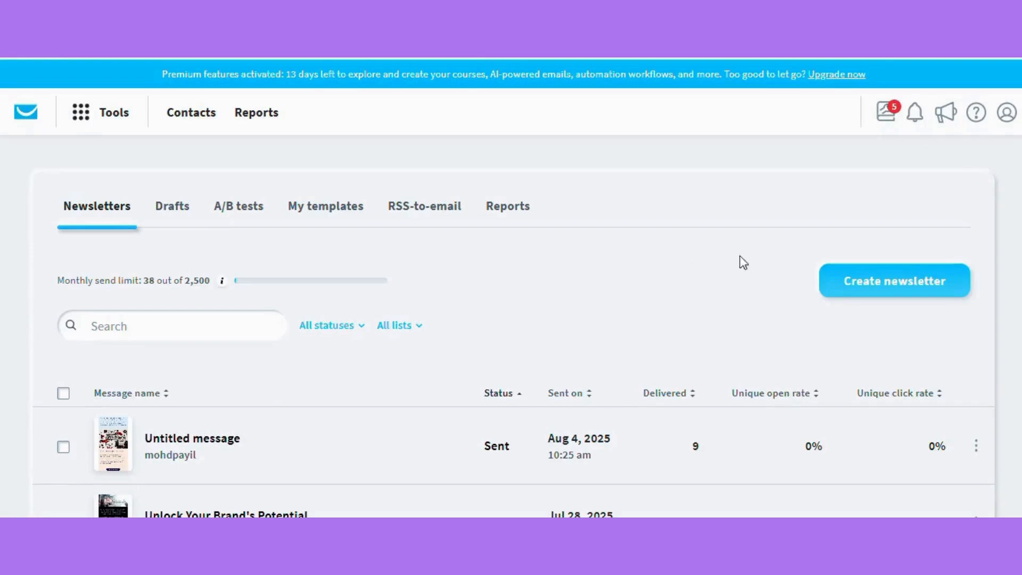
Start a new newsletter and choose to create the email by myself
scroll(616, 228, down, 2)
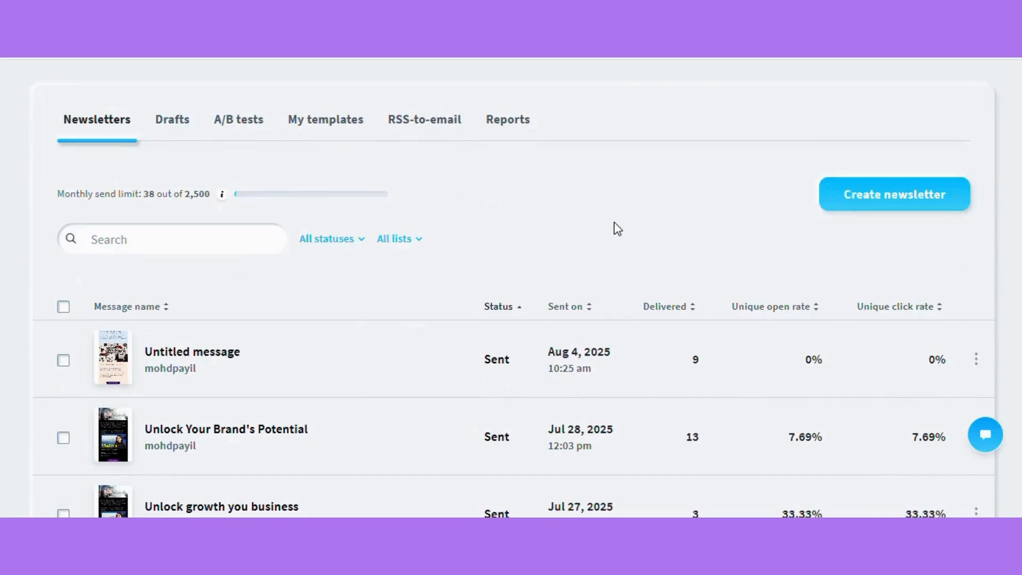
scroll(616, 228, up, 2)
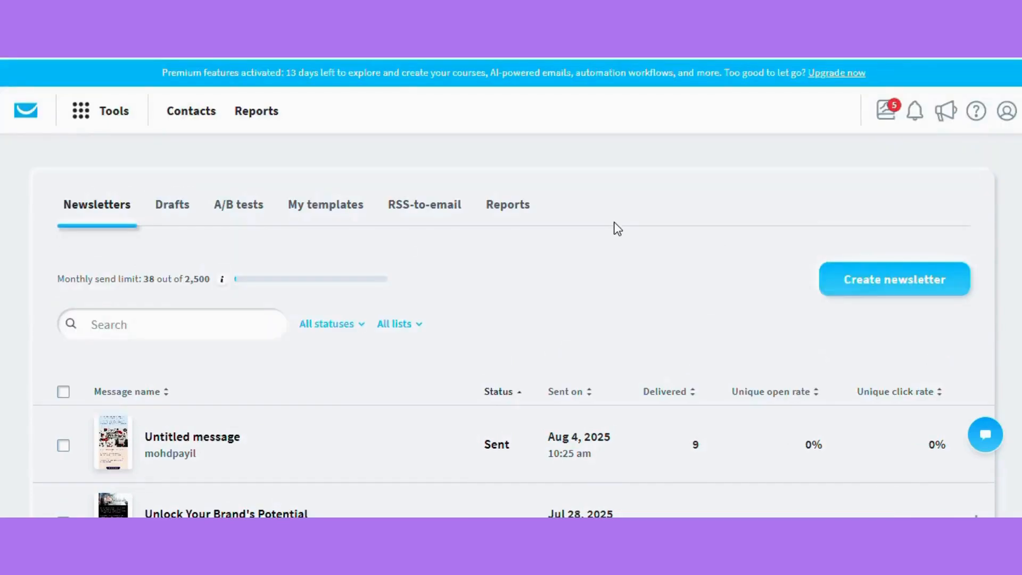
click(904, 291)
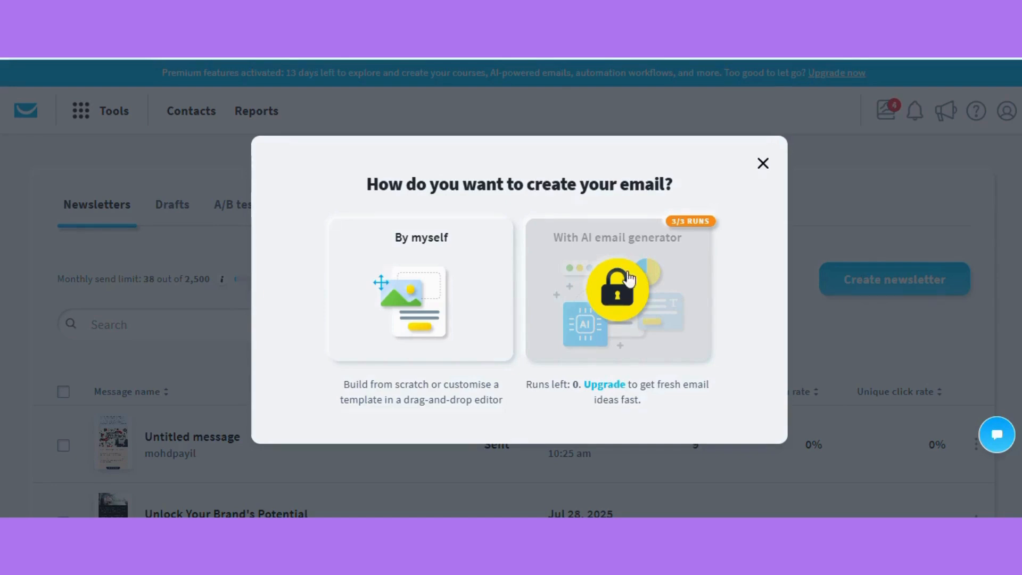
click(393, 263)
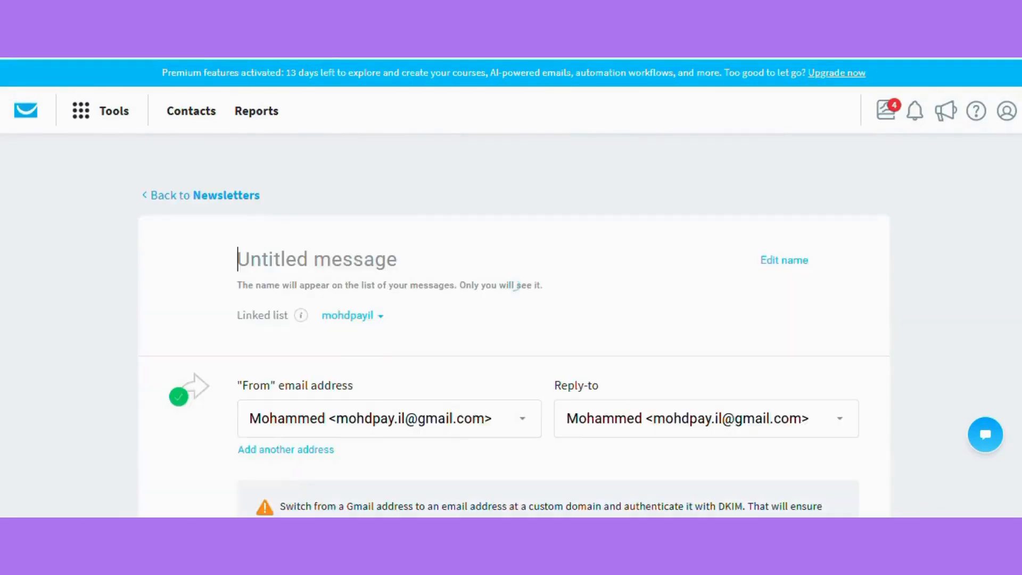
Rename the untitled message as "test sage"
click(354, 266)
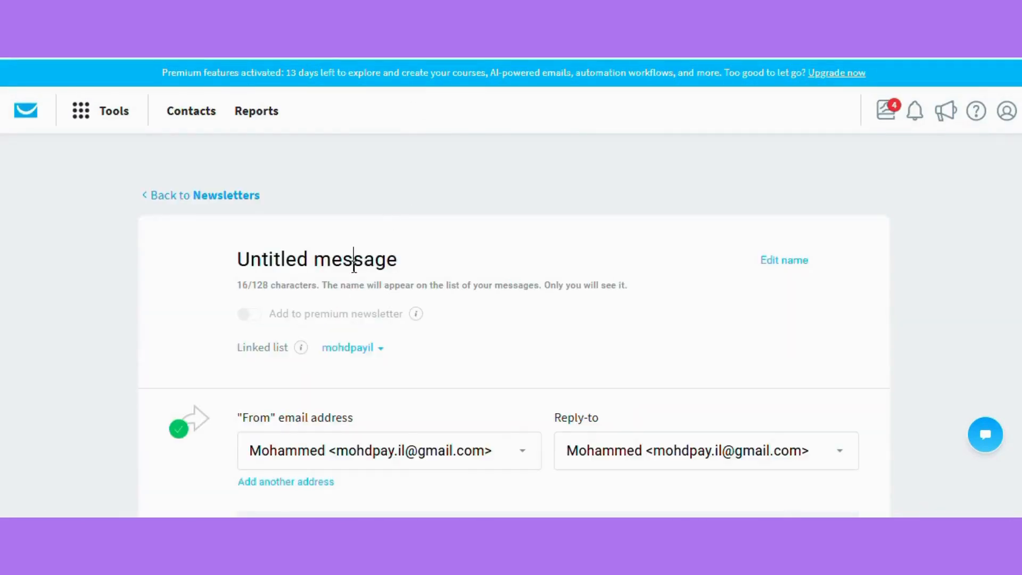
key(BackSpace)
key(BackSpace)
key(BackSpace)
key(BackSpace)
key(BackSpace)
key(BackSpace)
key(BackSpace)
key(BackSpace)
key(BackSpace)
key(BackSpace)
key(BackSpace)
key(BackSpace)
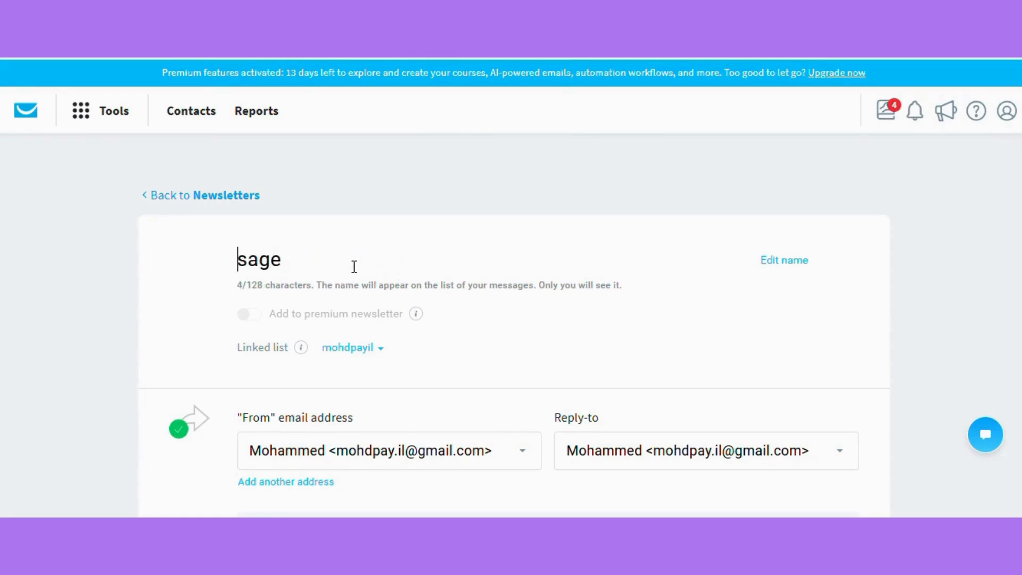
text(test)
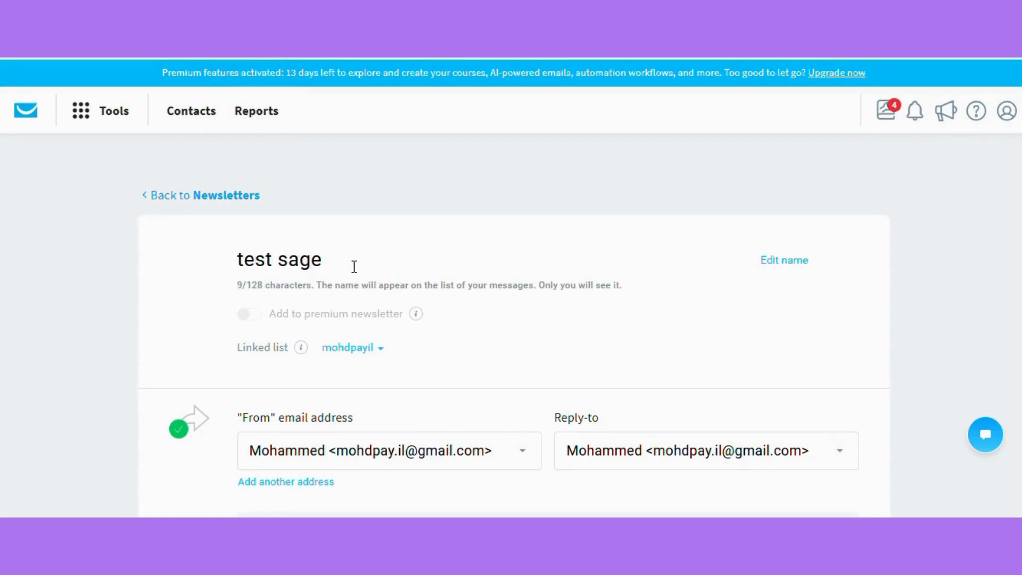
Add the General marketing list as the newsletter's recipients
scroll(354, 267, down, 10)
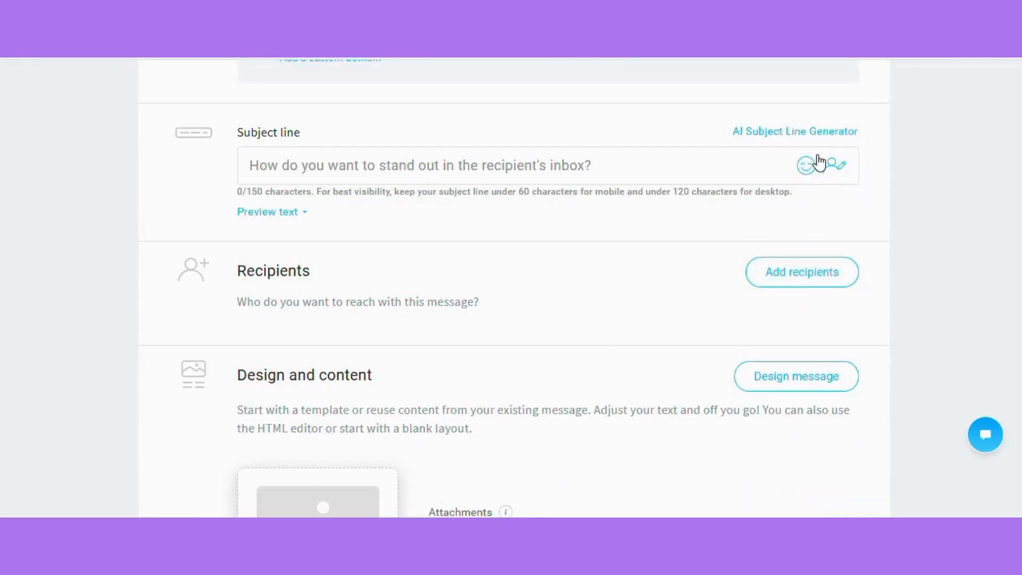
scroll(211, 331, up, 7)
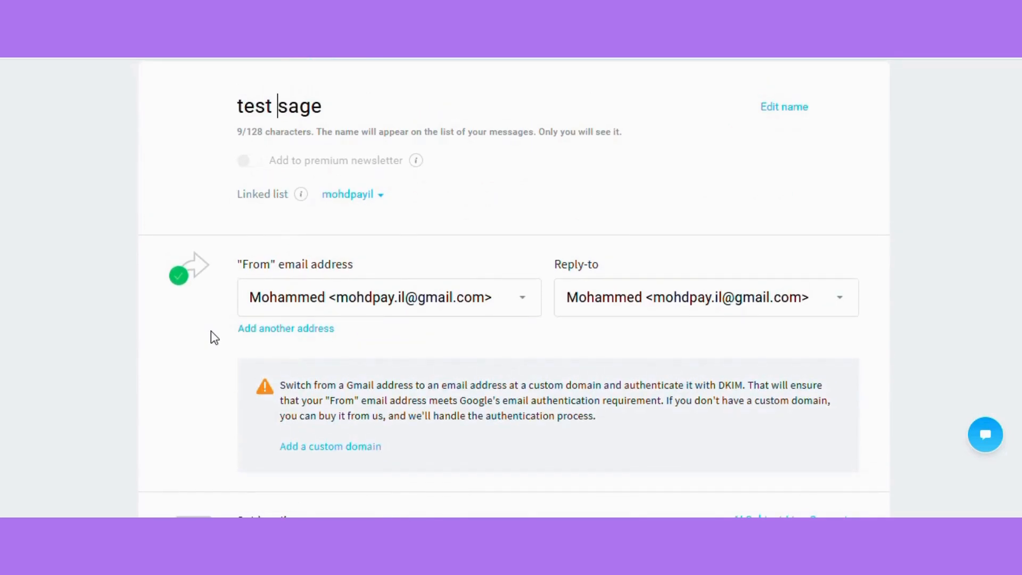
scroll(211, 331, down, 7)
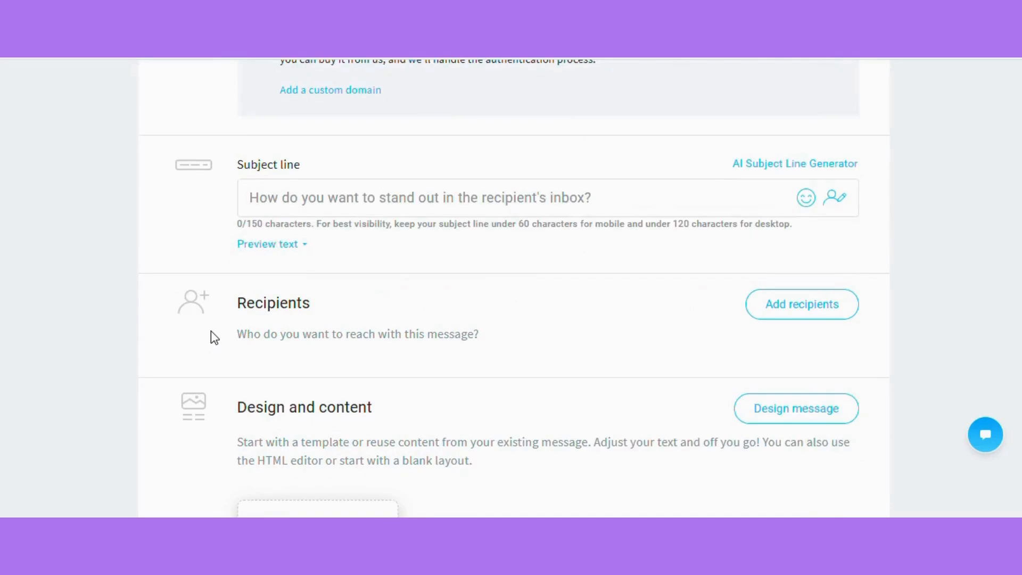
scroll(475, 370, down, 2)
scroll(577, 338, down, 1)
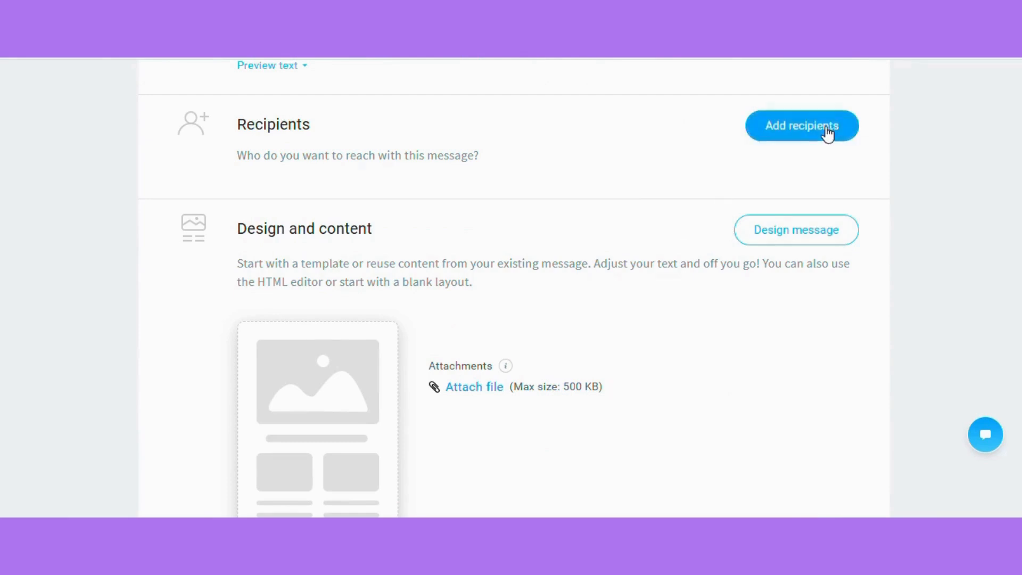
click(805, 137)
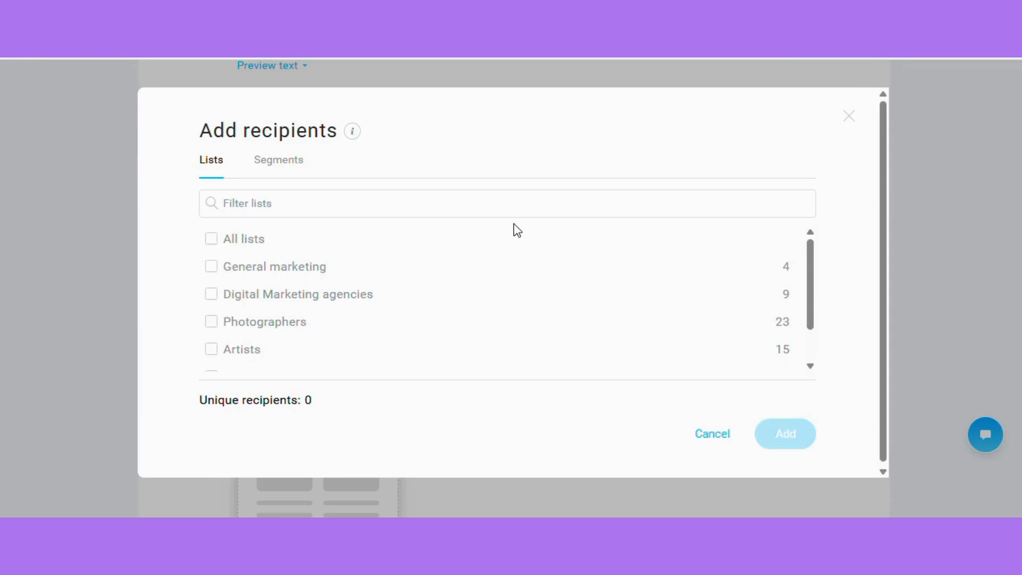
click(211, 269)
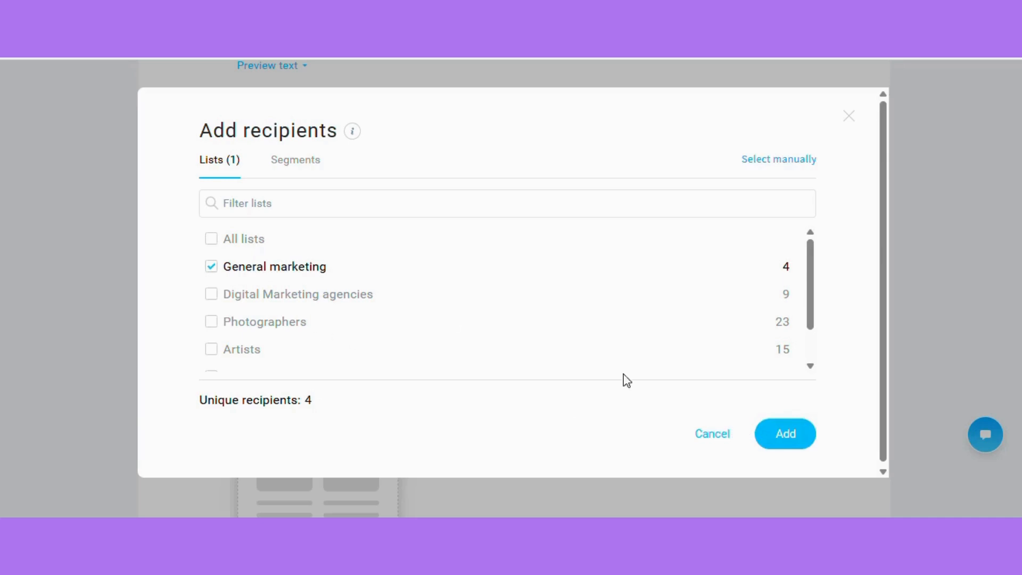
click(786, 434)
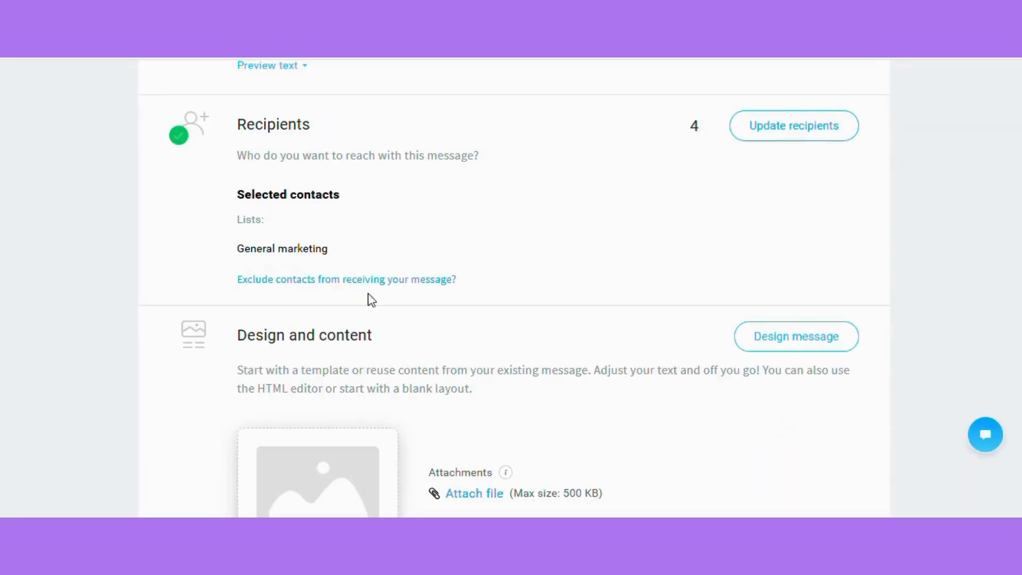
Open the message design and use the BF24_3 Black Friday template for the newsletter
scroll(598, 247, down, 5)
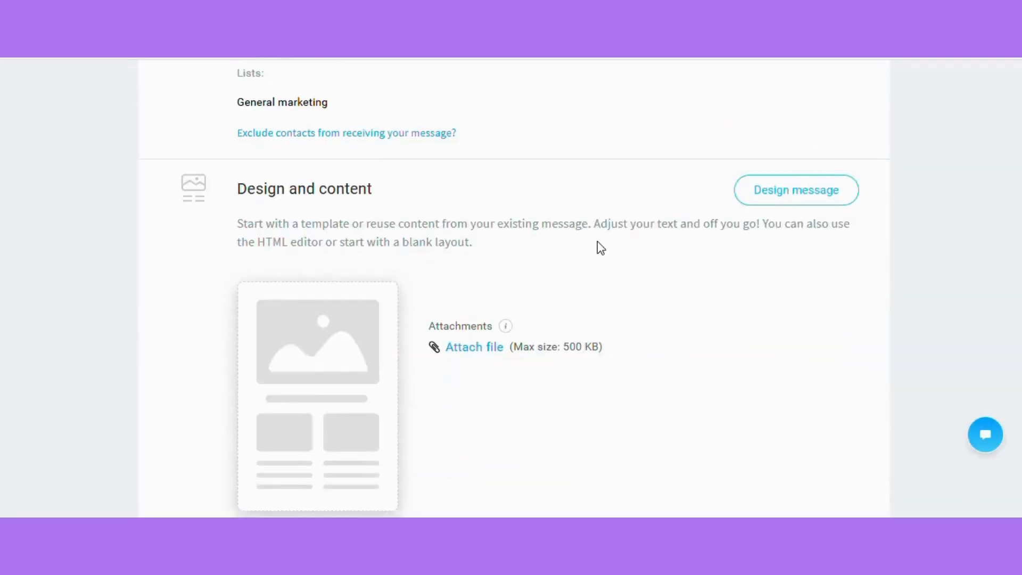
scroll(598, 246, up, 7)
drag(711, 258, 670, 262)
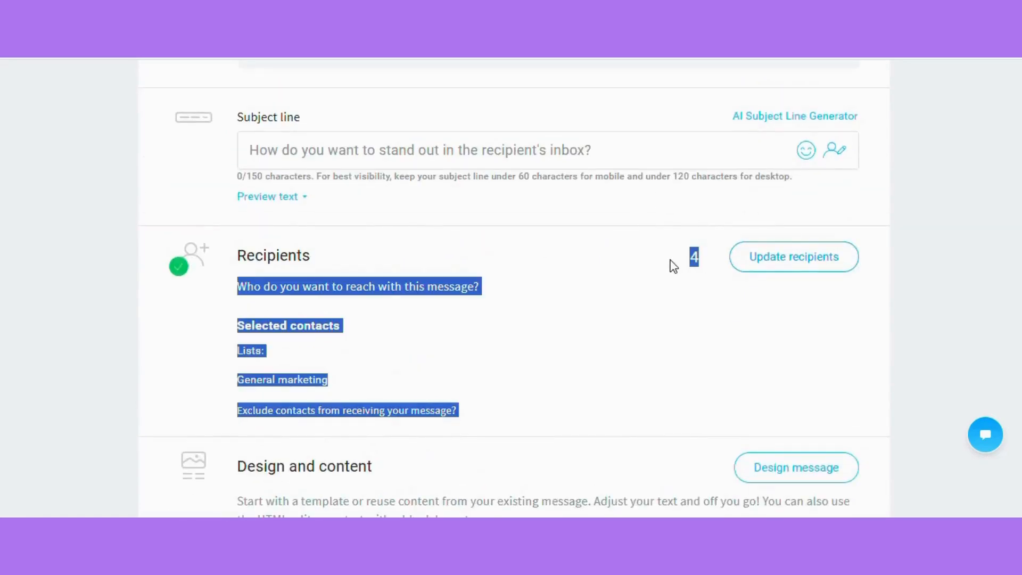
scroll(521, 297, down, 1)
scroll(525, 302, down, 7)
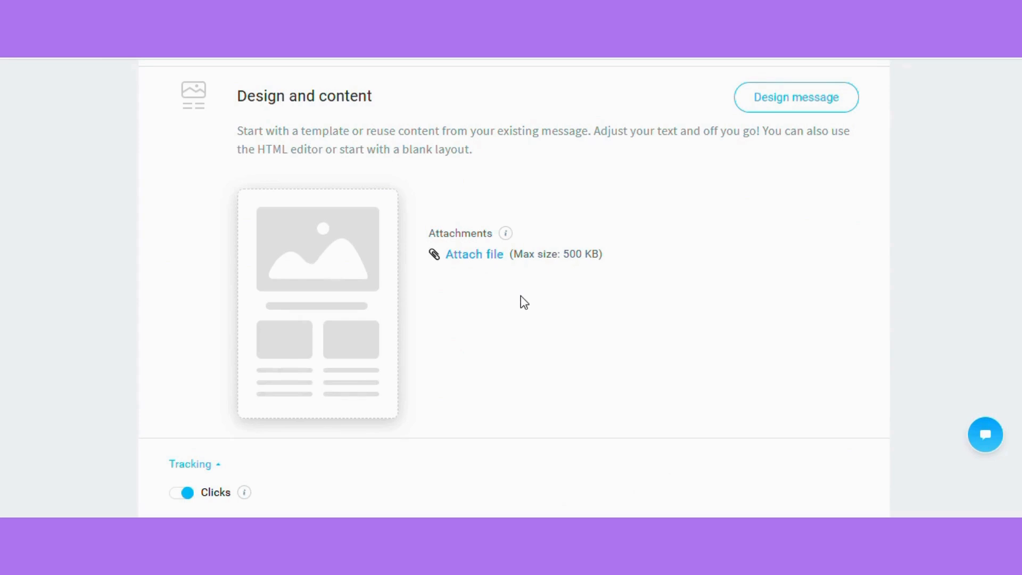
scroll(521, 301, up, 6)
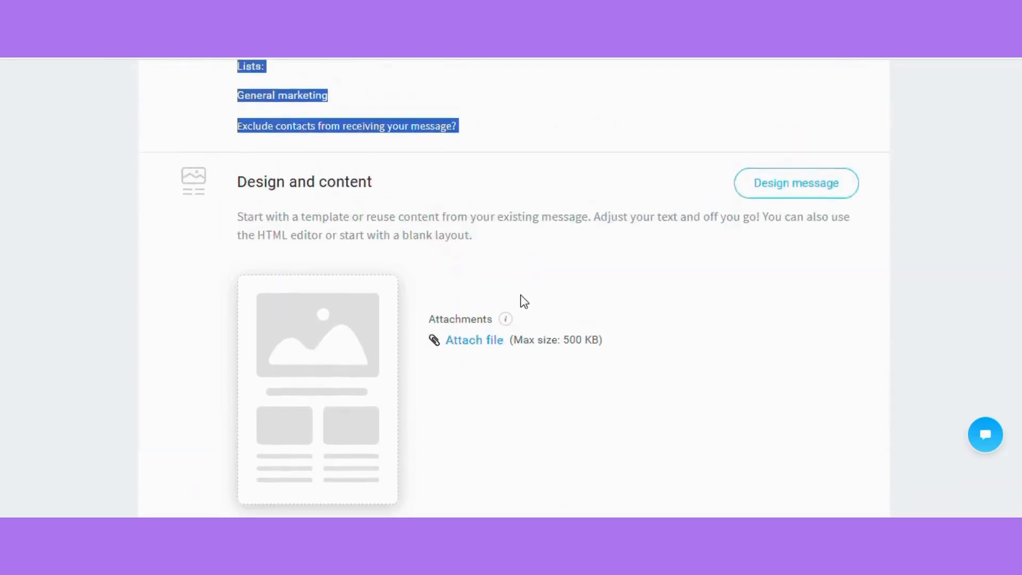
click(691, 198)
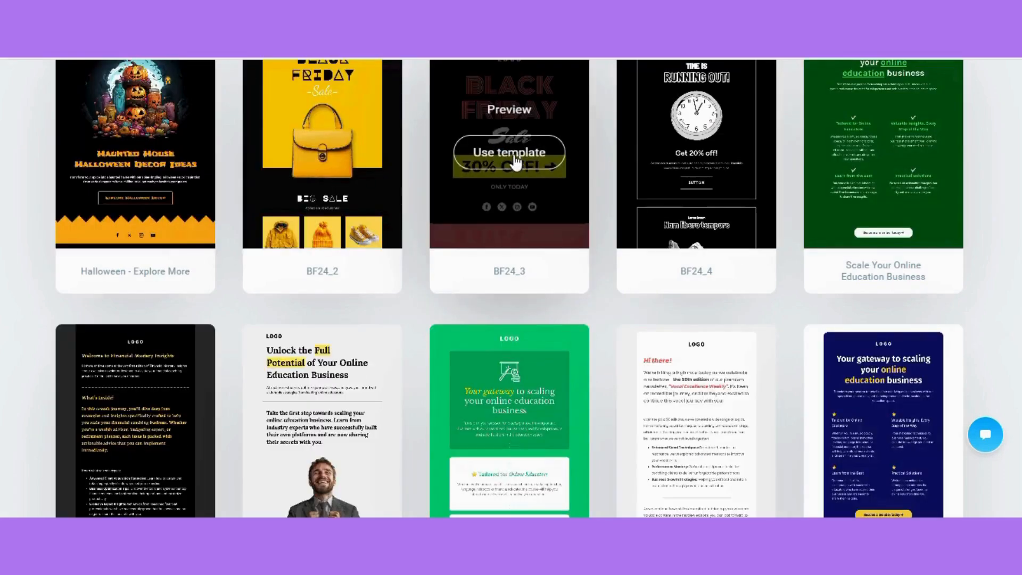
click(513, 156)
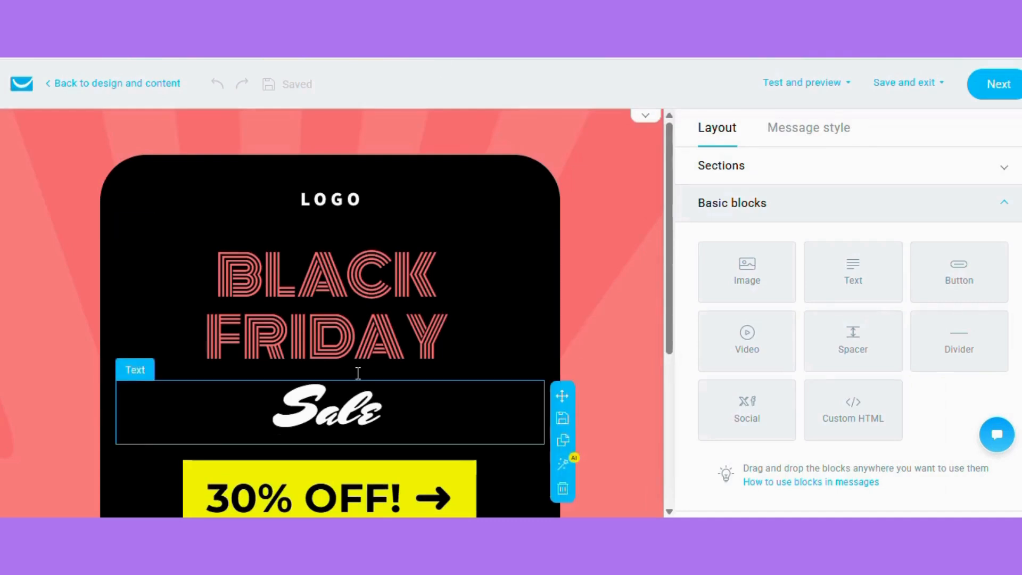
Select the word BLACK in the template's heading and look over its text formatting and block settings
scroll(387, 226, down, 5)
scroll(386, 226, up, 3)
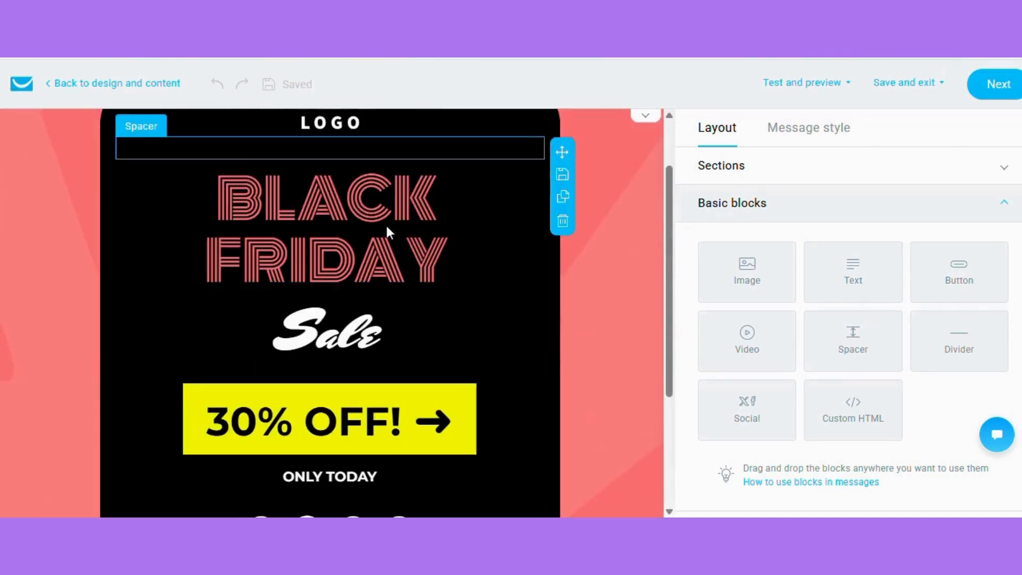
double_click(341, 205)
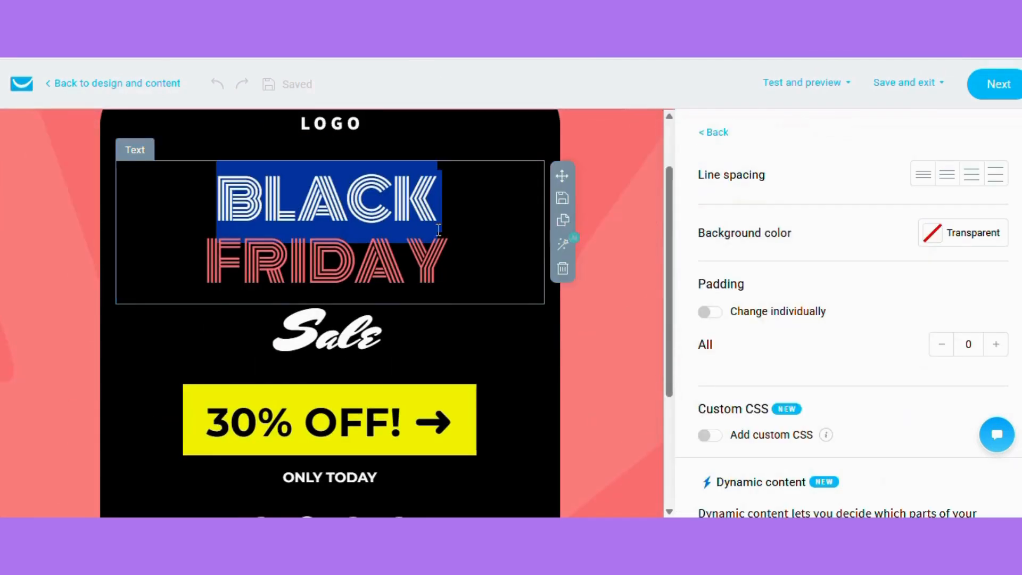
click(344, 205)
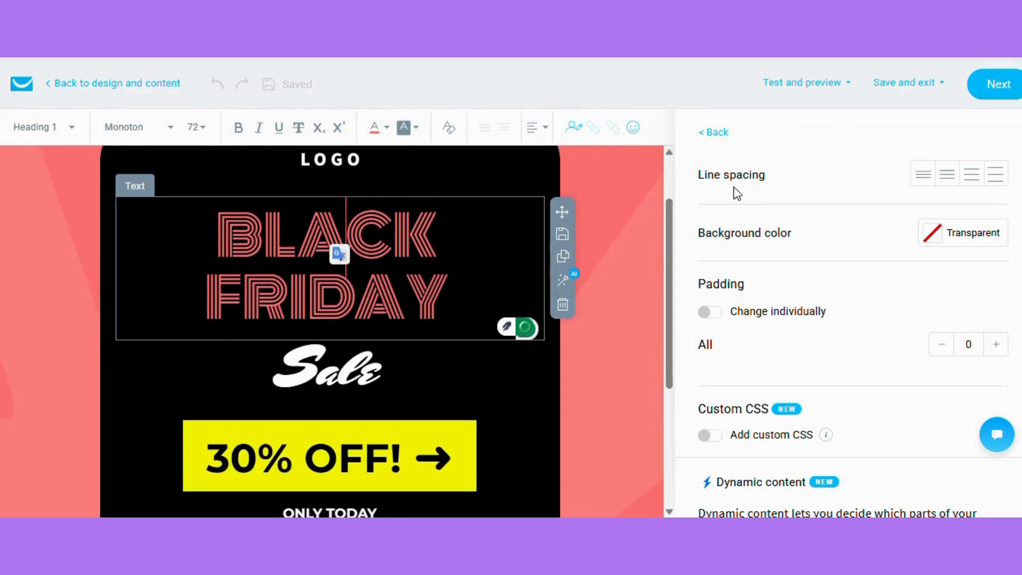
double_click(354, 246)
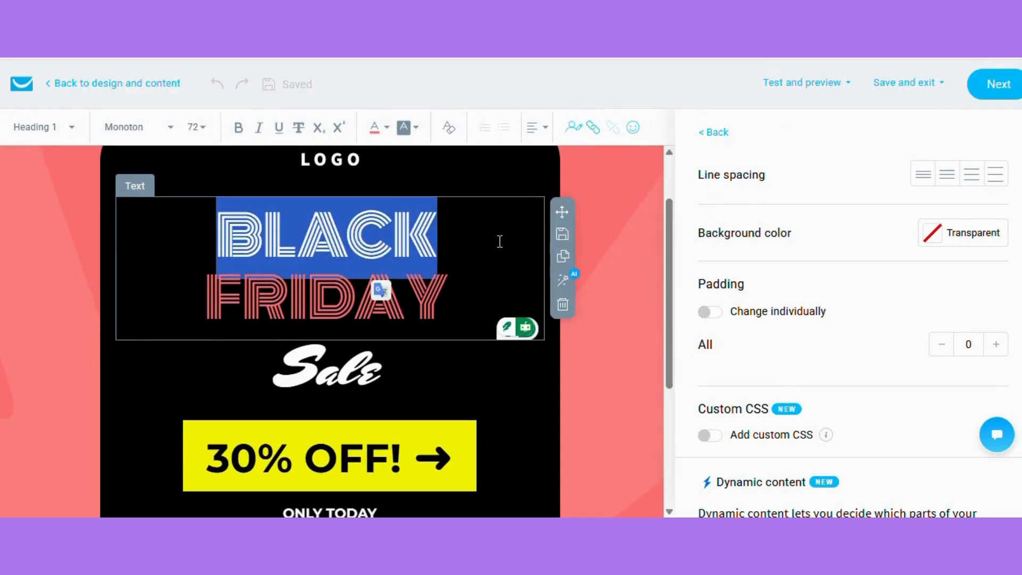
scroll(255, 392, down, 3)
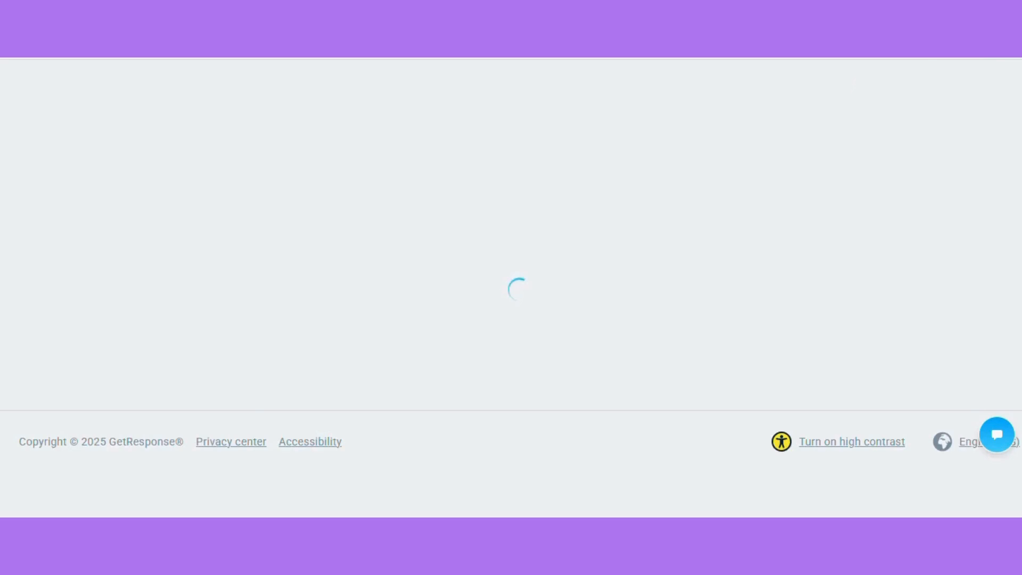
Review the newsletter's sender, subject line, recipients, design, tracking and sending options before sending
scroll(418, 376, down, 10)
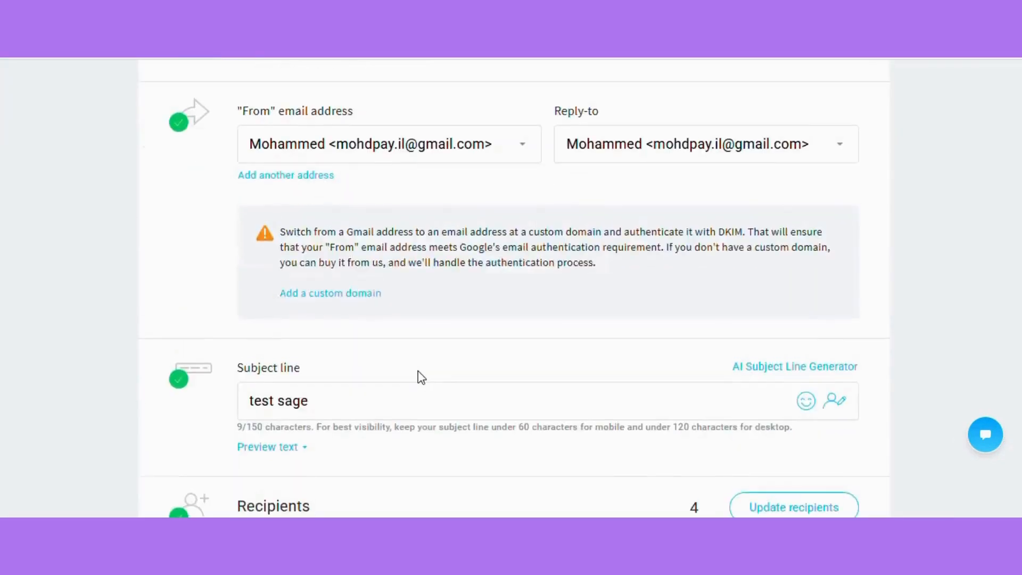
scroll(419, 377, down, 5)
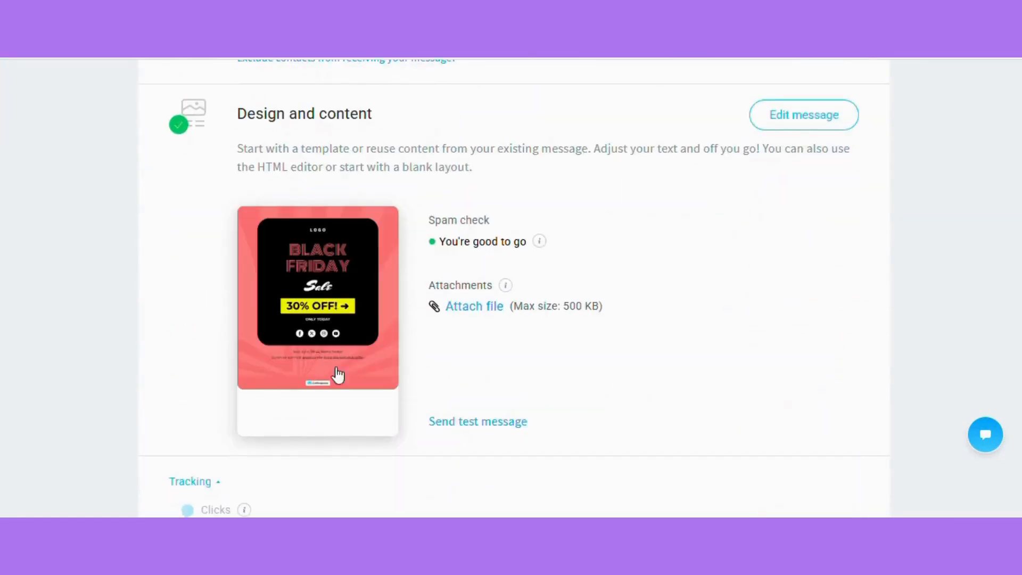
scroll(531, 324, down, 1)
scroll(531, 324, down, 4)
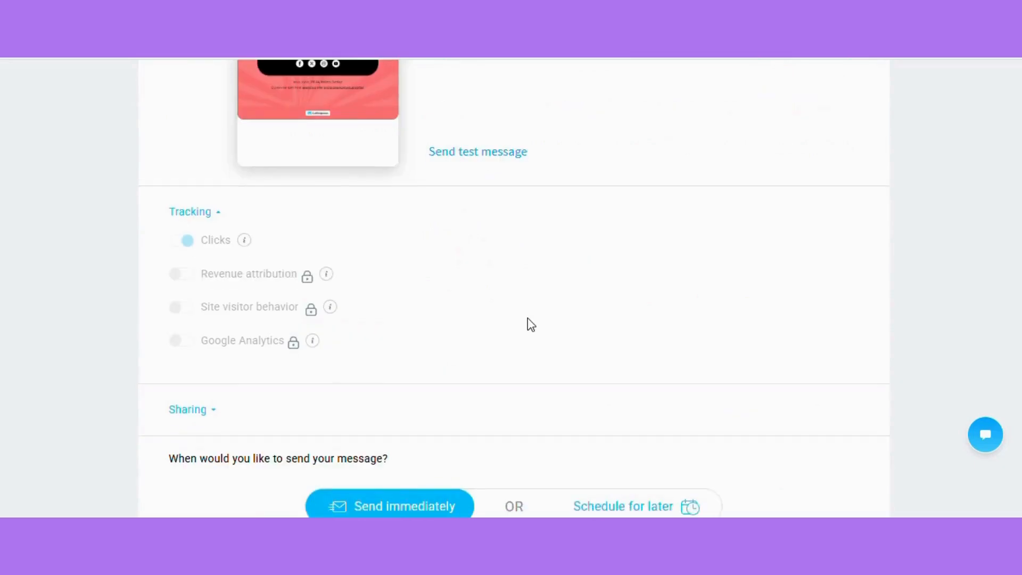
scroll(531, 324, down, 6)
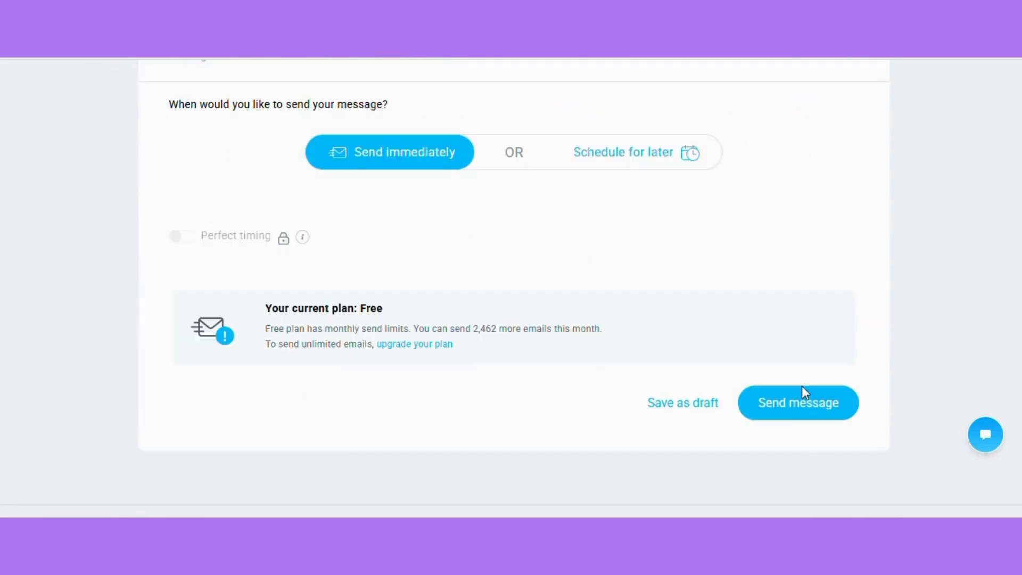
scroll(625, 265, up, 15)
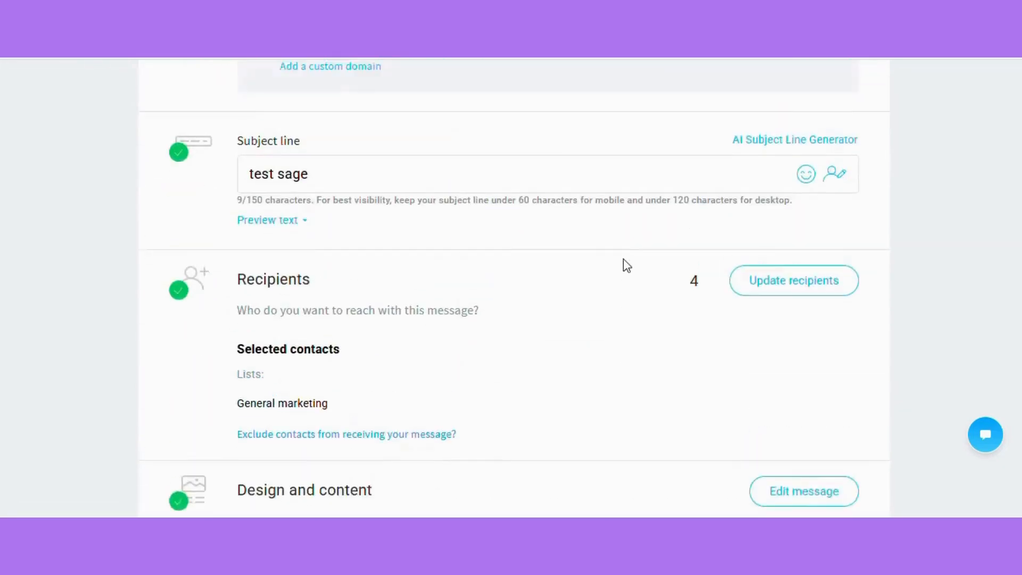
scroll(626, 264, up, 2)
triple_click(680, 347)
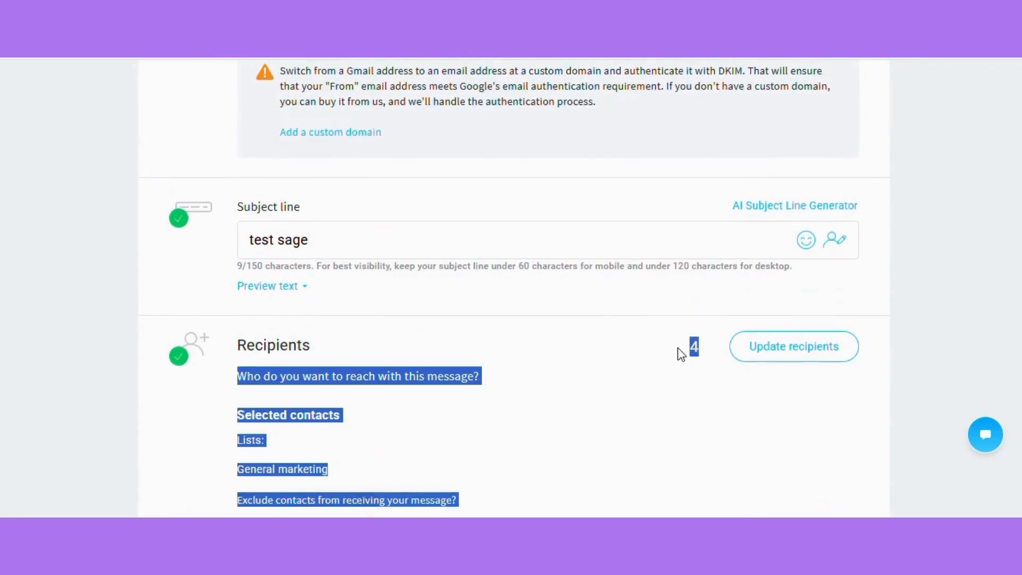
click(690, 346)
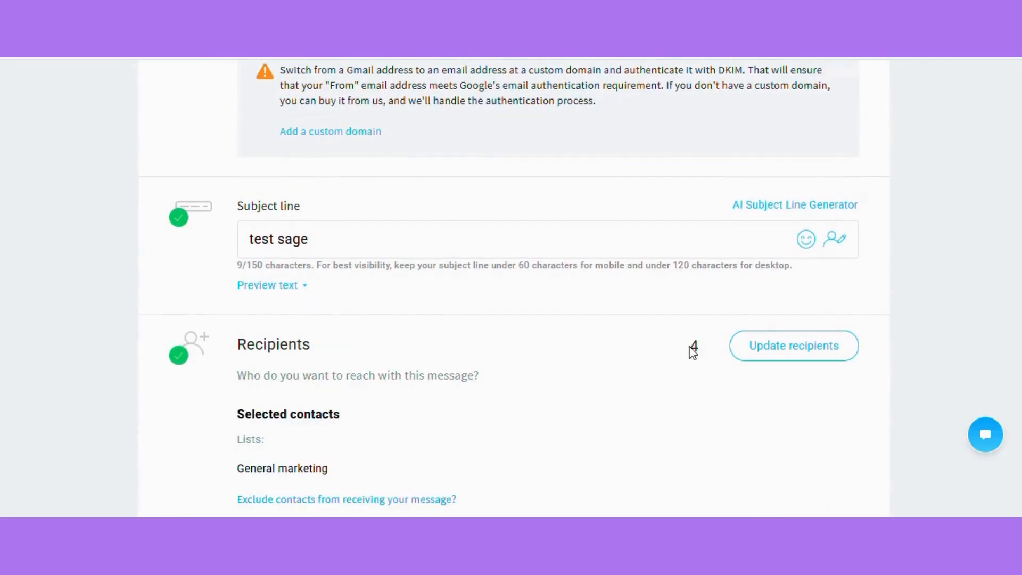
scroll(693, 351, down, 5)
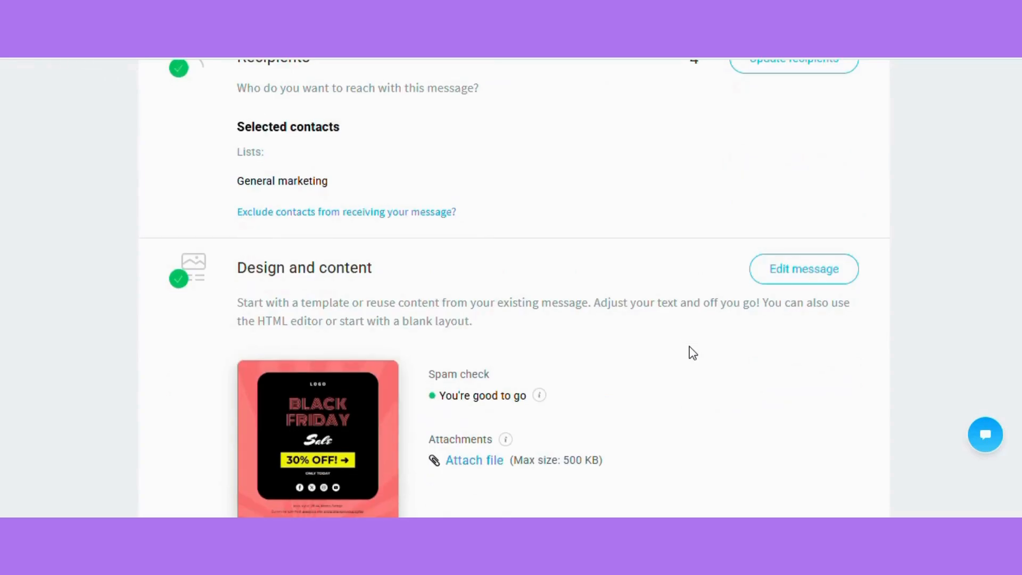
scroll(693, 353, down, 1)
scroll(693, 353, down, 2)
scroll(692, 352, up, 8)
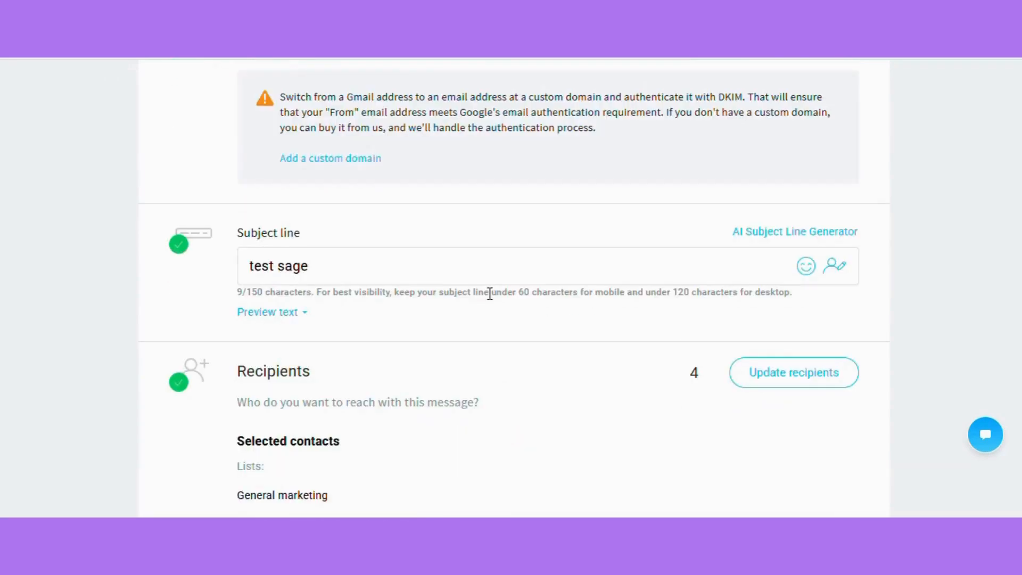
scroll(497, 261, up, 8)
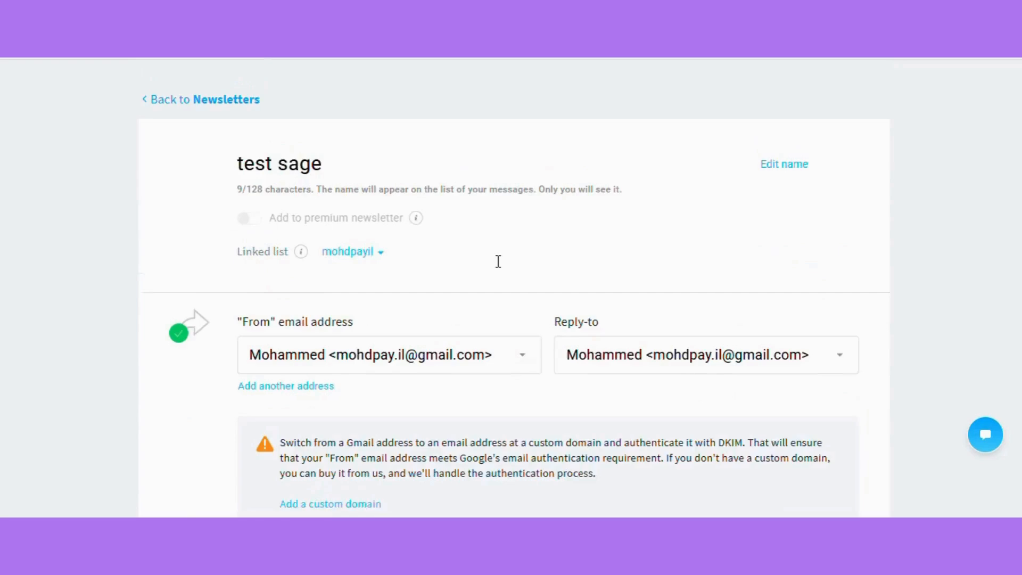
Switch back to Scrape Your List and look over the scraped emails and the Support us section of the page footer
scroll(497, 267, down, 3)
scroll(500, 268, down, 3)
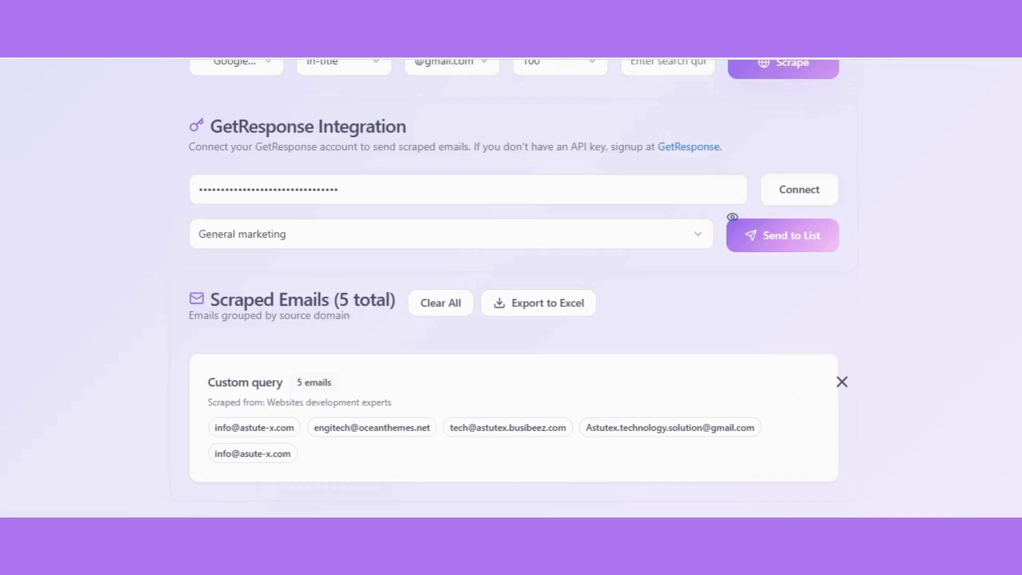
scroll(347, 328, down, 3)
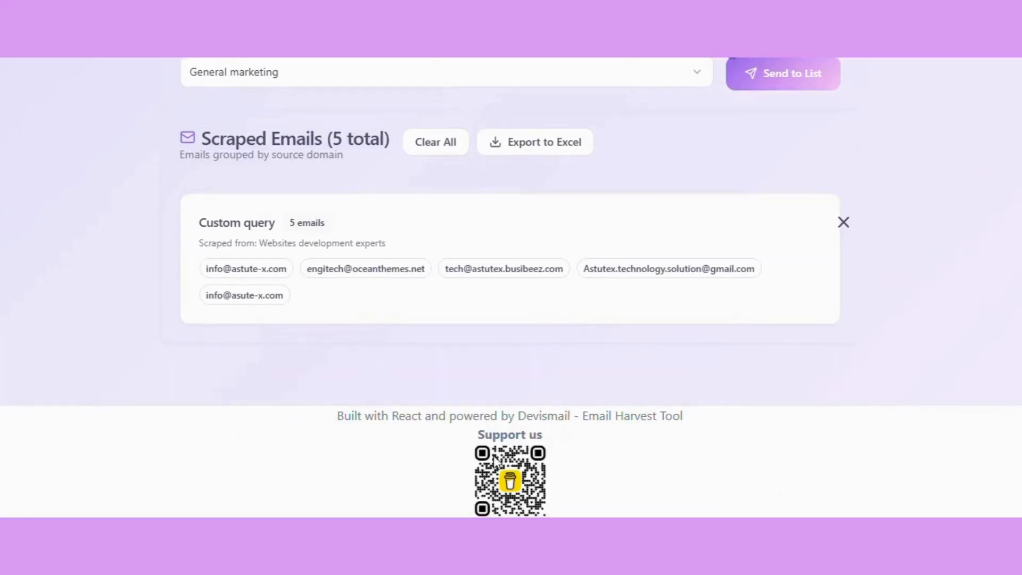
drag(479, 435, 551, 436)
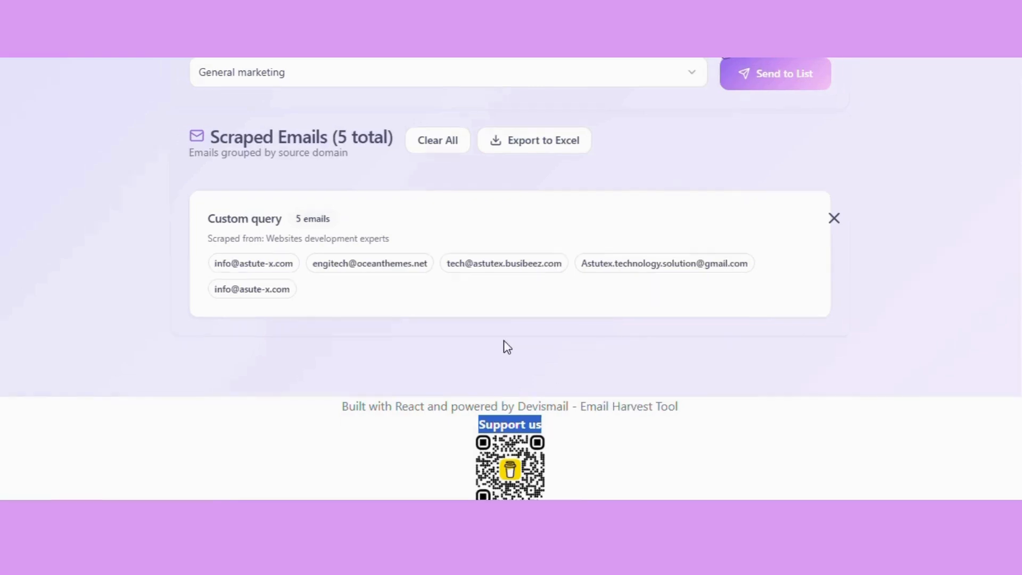
scroll(504, 341, up, 15)
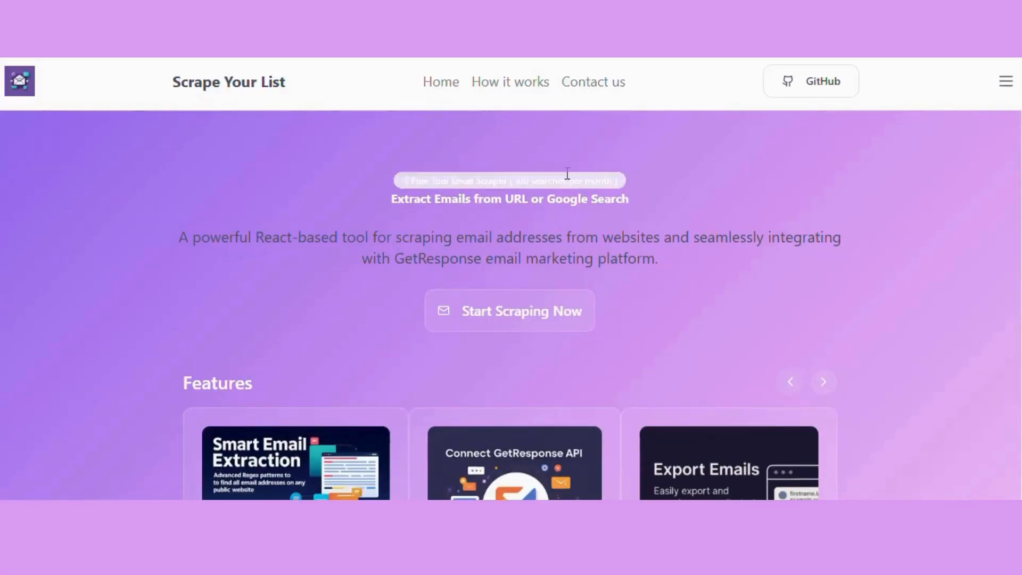
Open the How it works page and decline the browser's offer to update the saved password
click(515, 84)
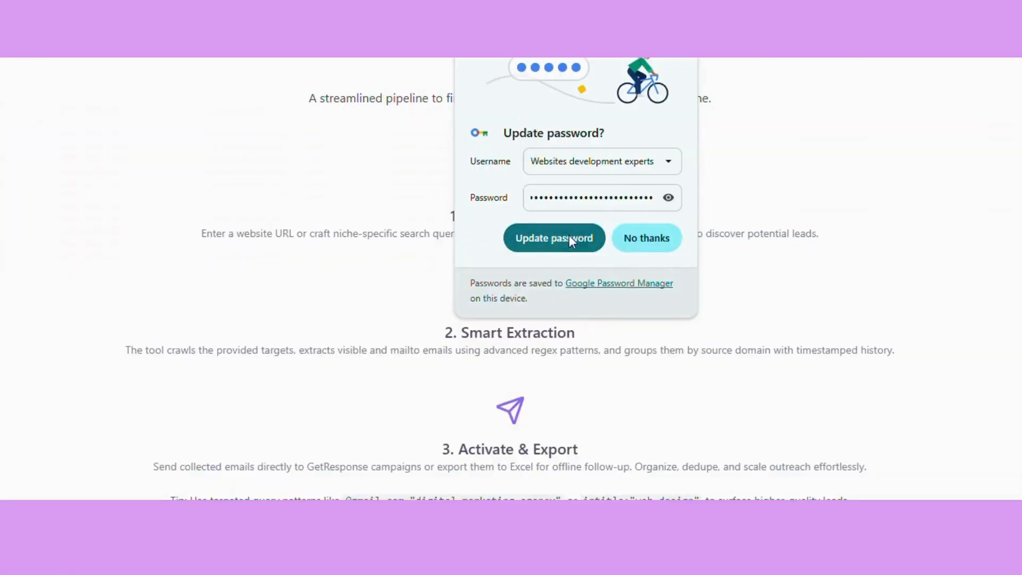
click(646, 239)
scroll(298, 130, up, 1)
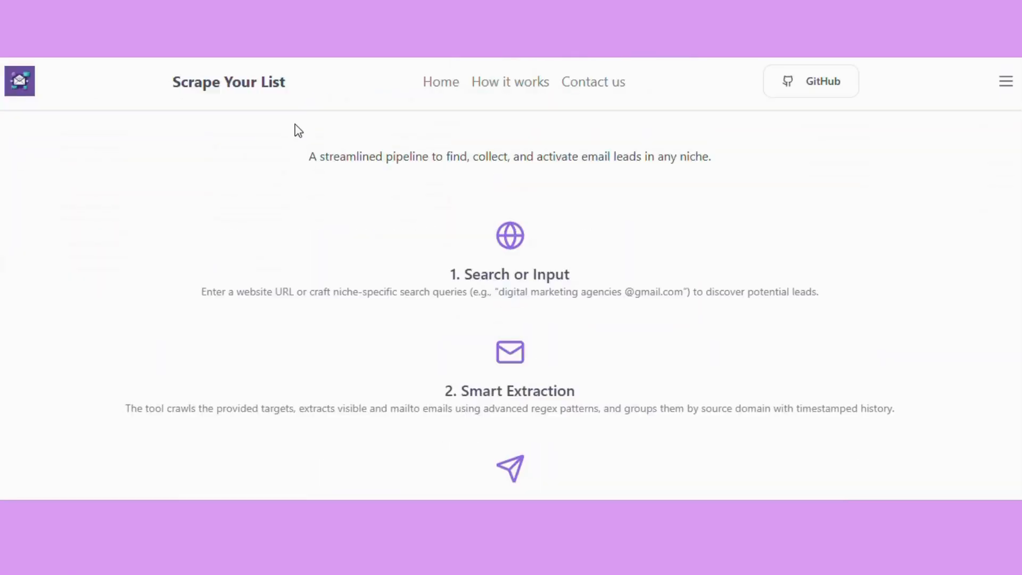
Read through the Search or Input, Smart Extraction, and Activate & Export stages on the How it works page
scroll(298, 130, down, 2)
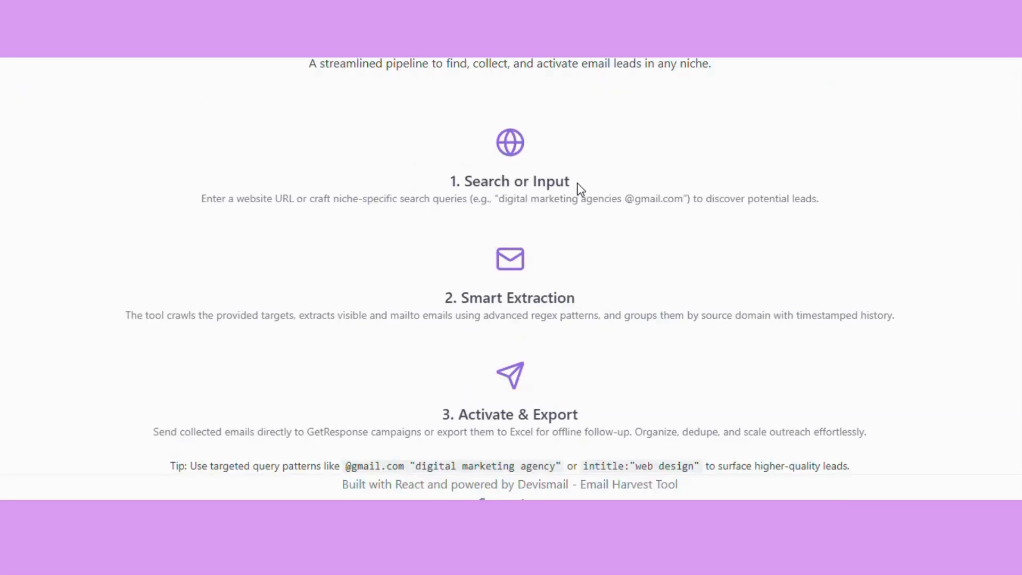
drag(579, 198, 436, 197)
drag(549, 296, 414, 290)
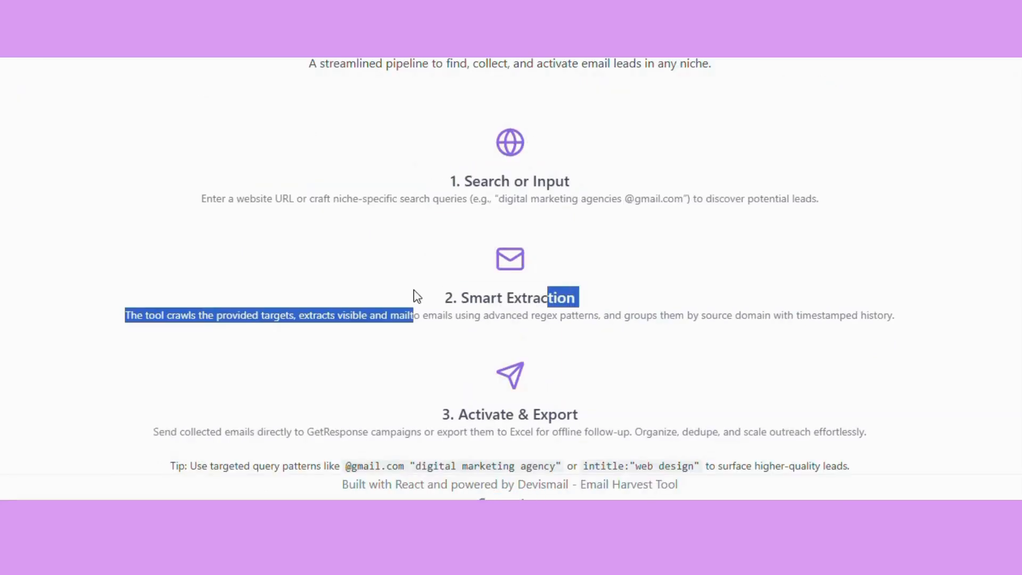
click(551, 410)
drag(551, 410, 474, 413)
click(558, 294)
drag(556, 297, 462, 302)
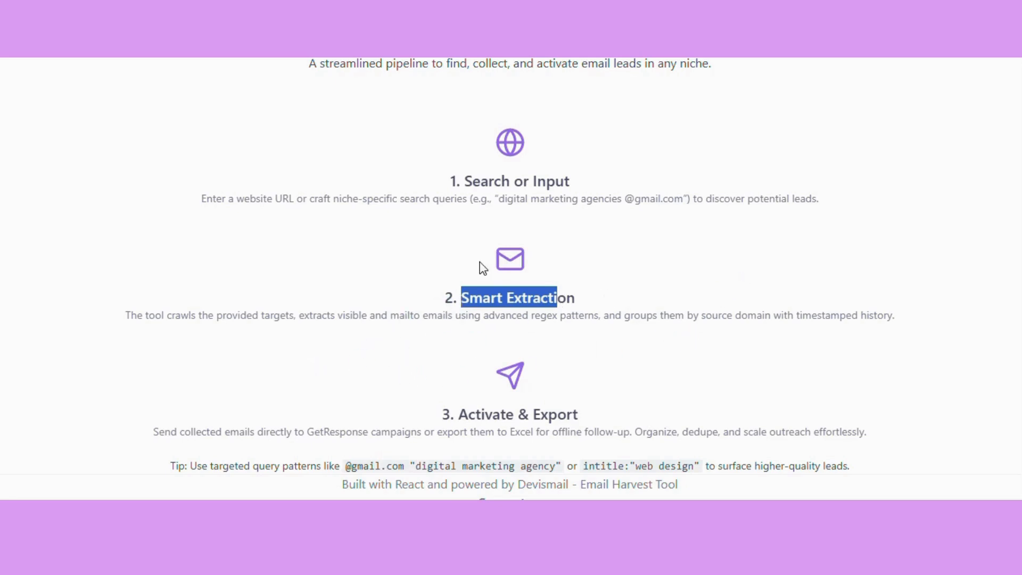
scroll(501, 254, down, 2)
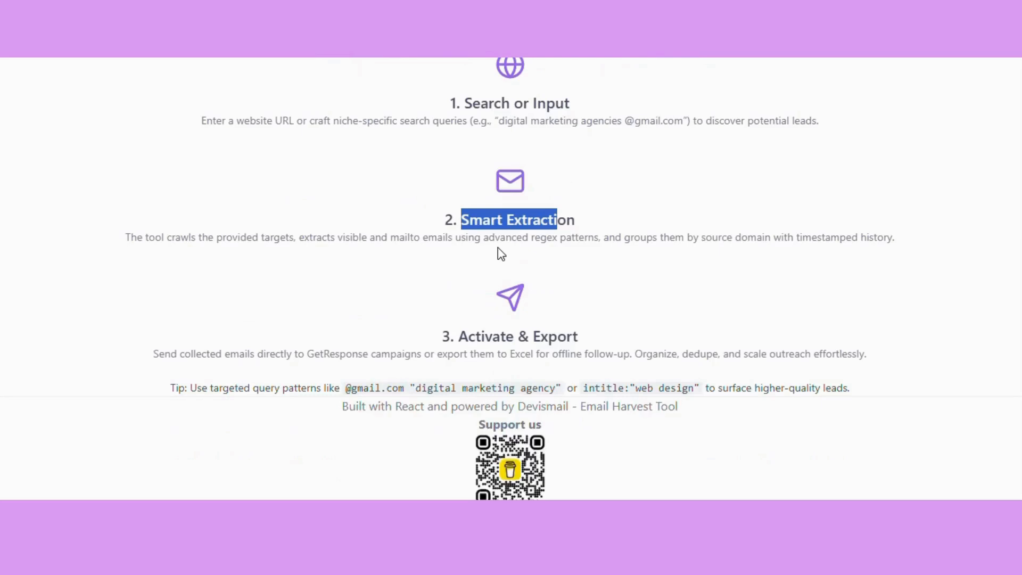
double_click(569, 218)
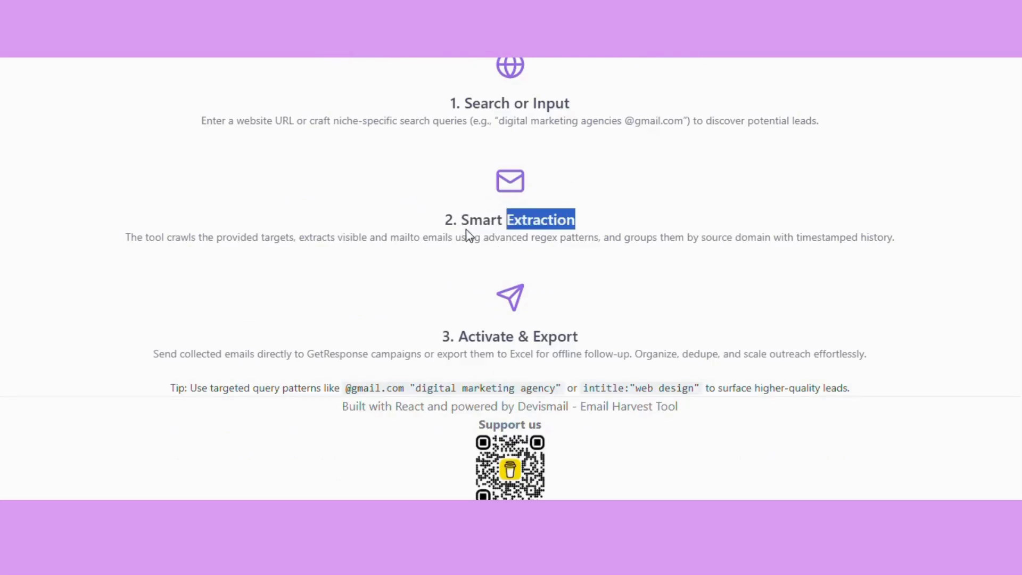
triple_click(478, 223)
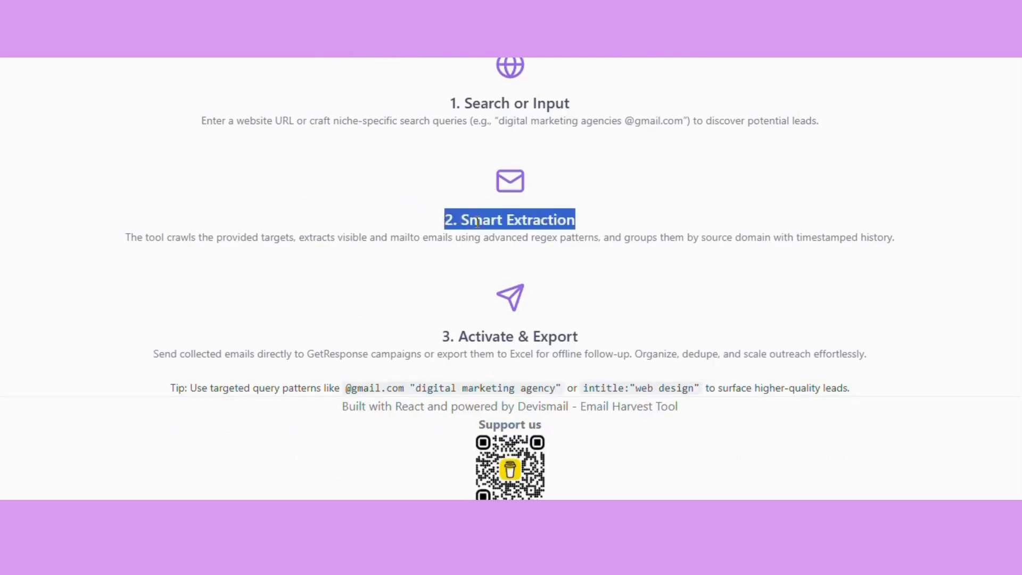
scroll(477, 222, up, 3)
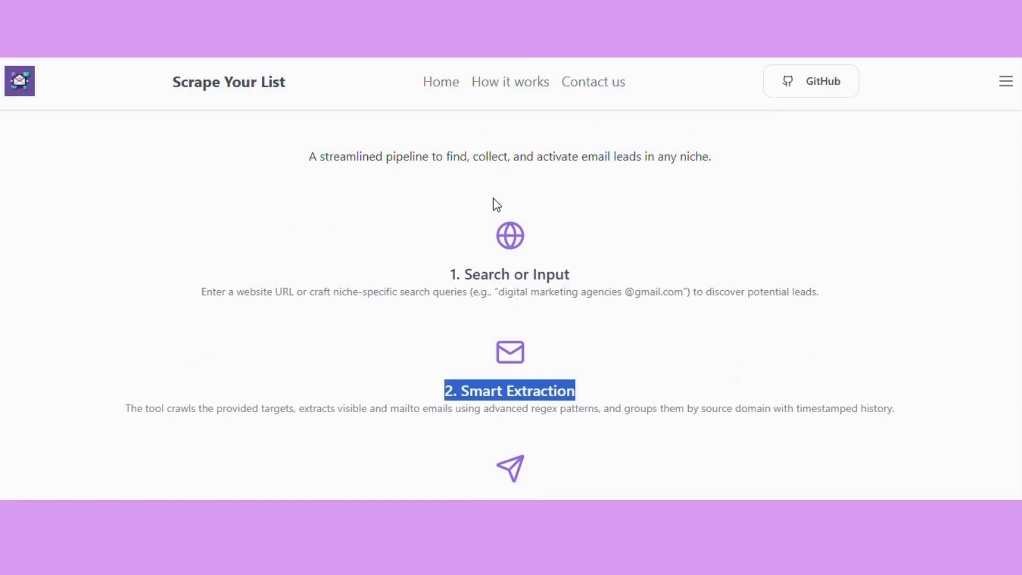
Open the Contact us page and look over its email, BuyMeACoffee support and Khamsat profile entries
click(584, 94)
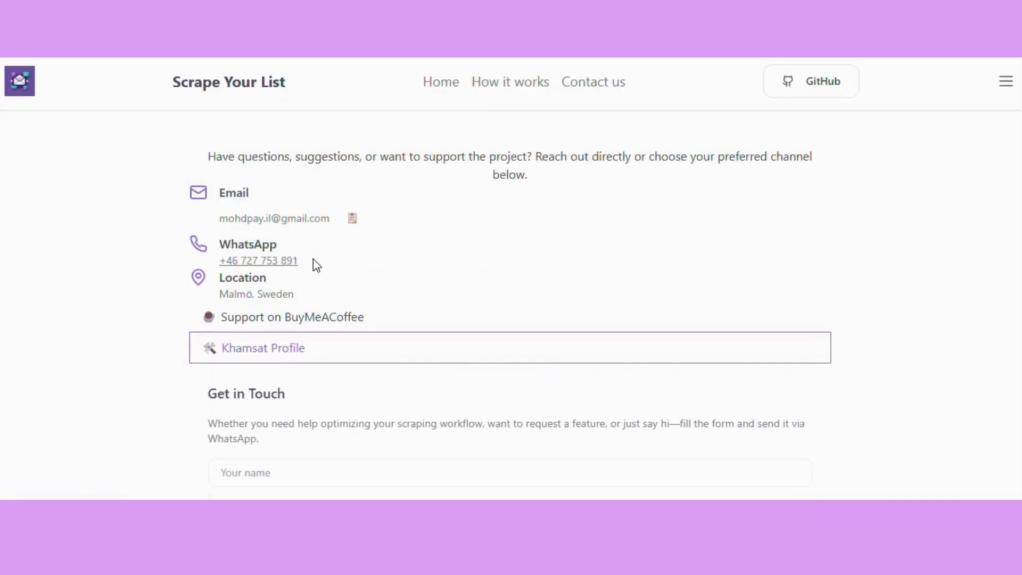
drag(219, 223, 308, 233)
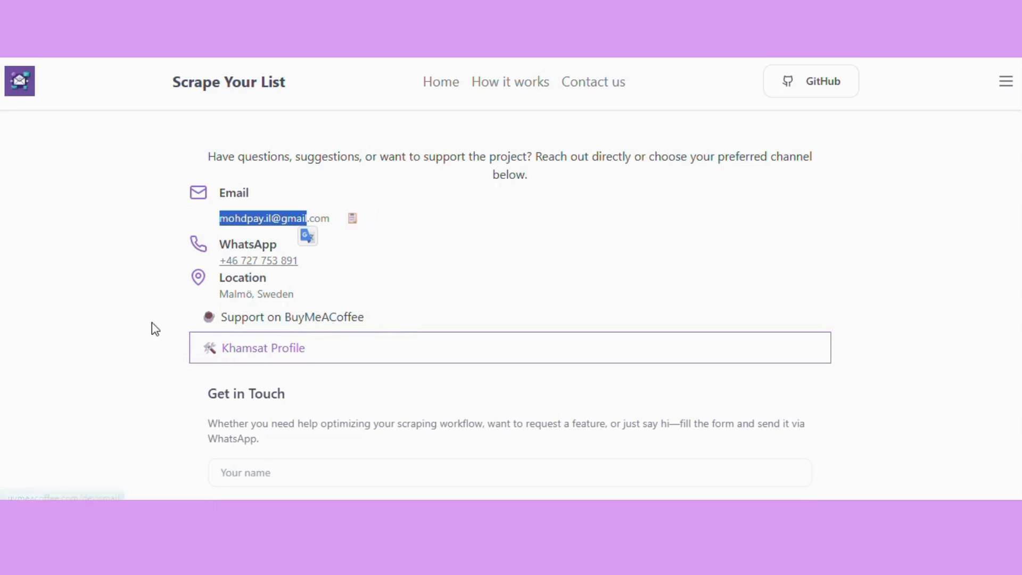
drag(155, 326, 371, 318)
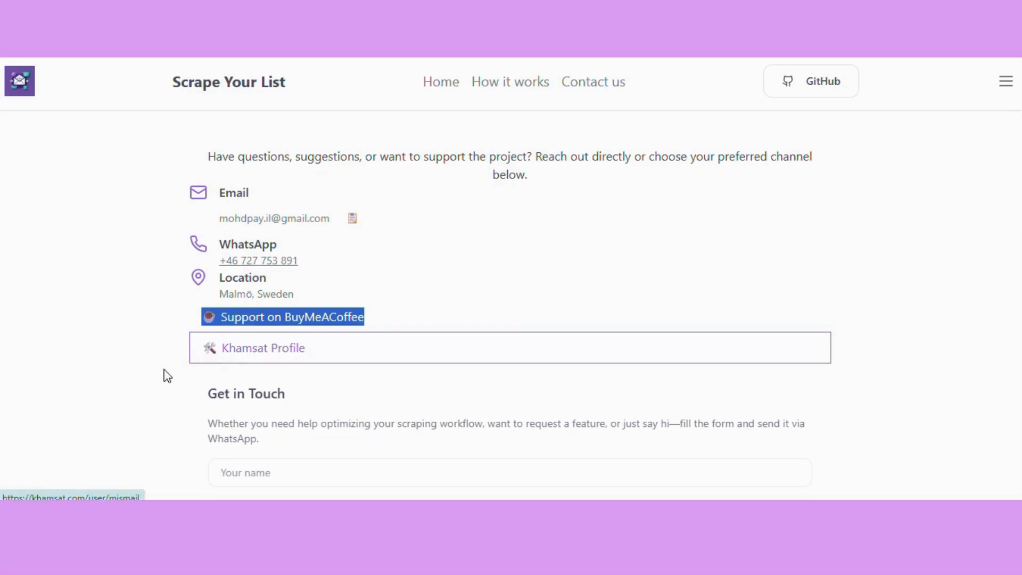
drag(112, 364, 363, 343)
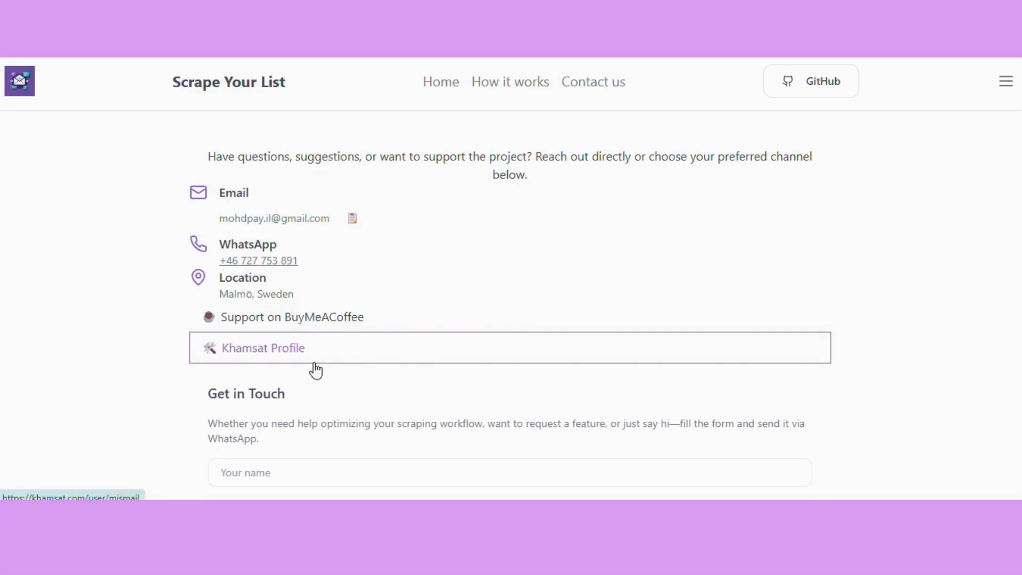
Examine the Get in Touch form's name, email and message fields and its option for sending via WhatsApp
scroll(240, 403, down, 5)
scroll(164, 436, up, 2)
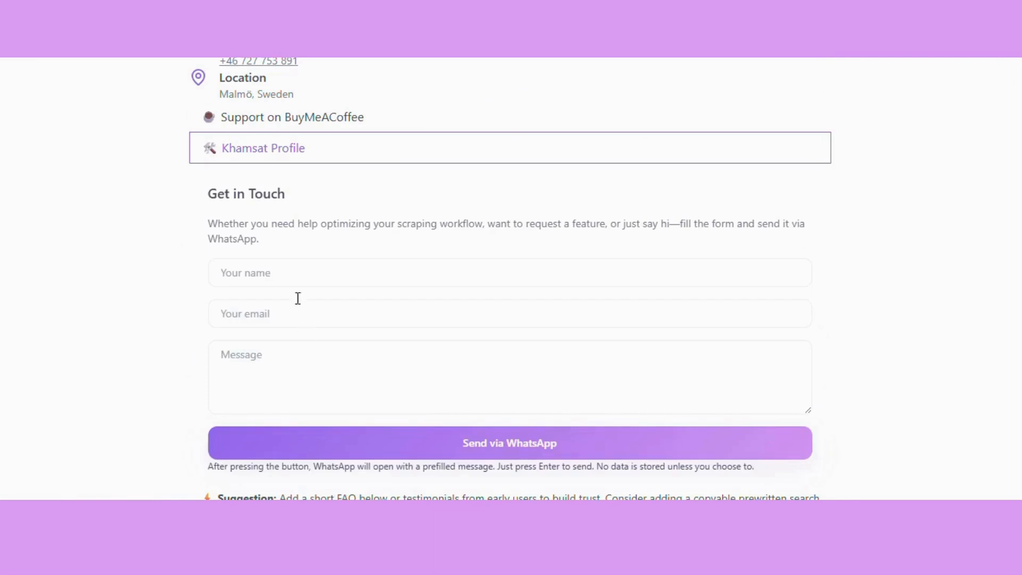
click(274, 271)
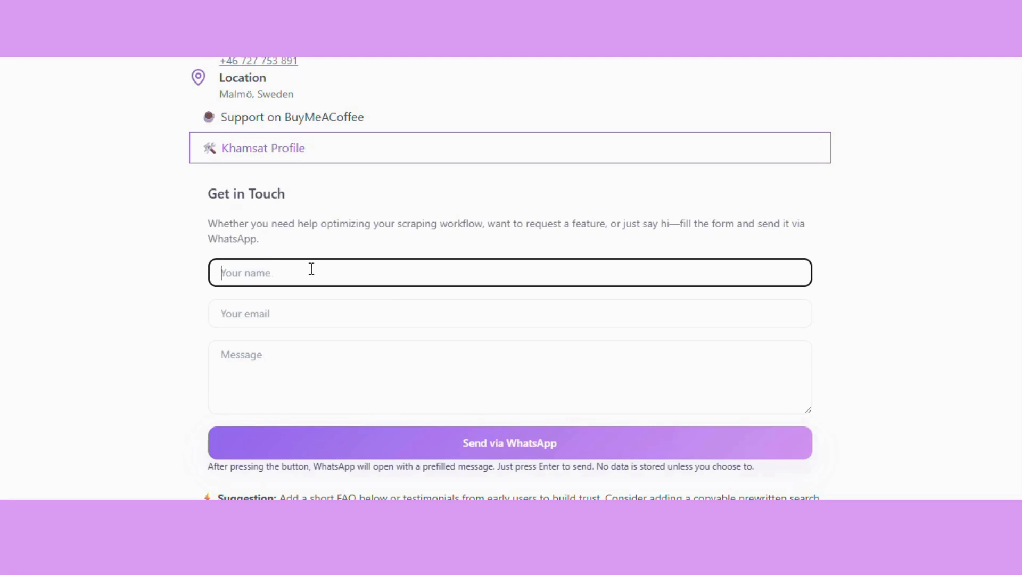
click(324, 314)
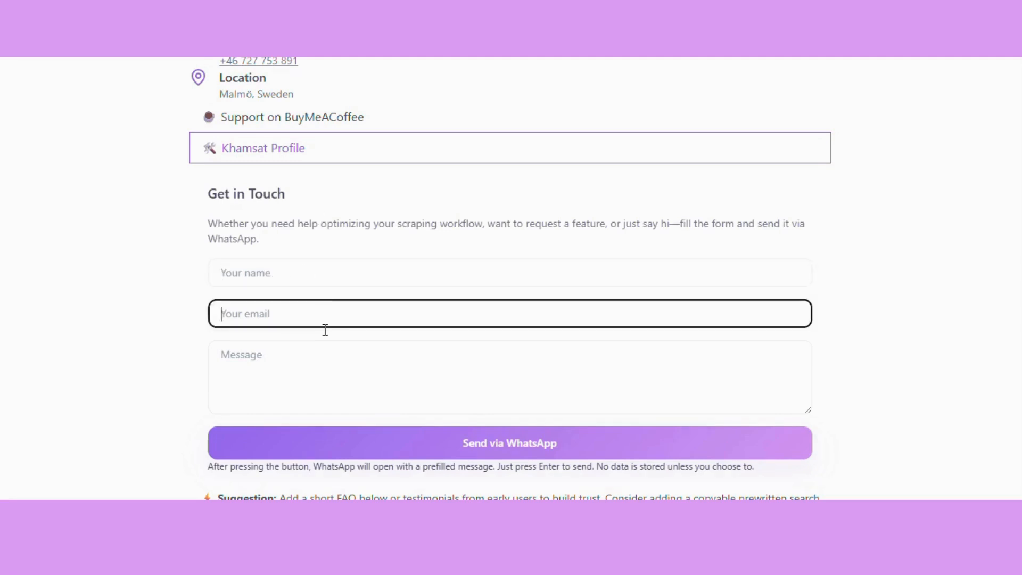
click(321, 393)
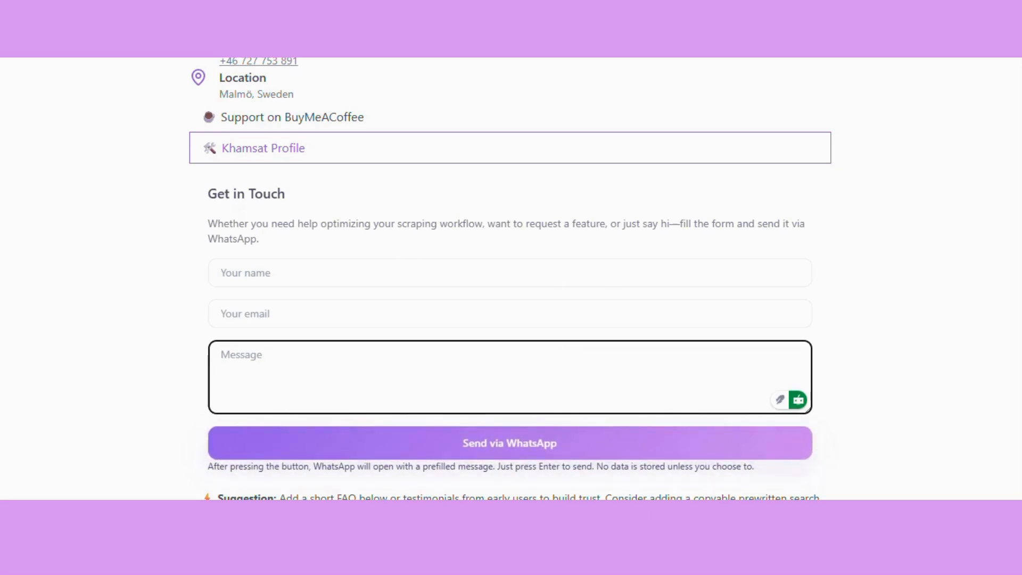
scroll(454, 319, down, 3)
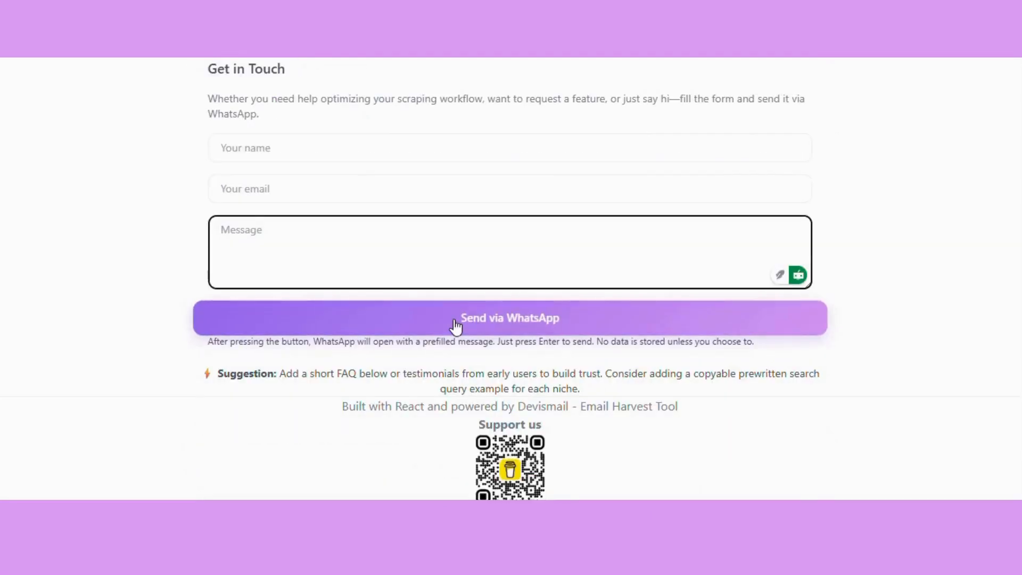
scroll(455, 325, up, 4)
scroll(457, 326, up, 2)
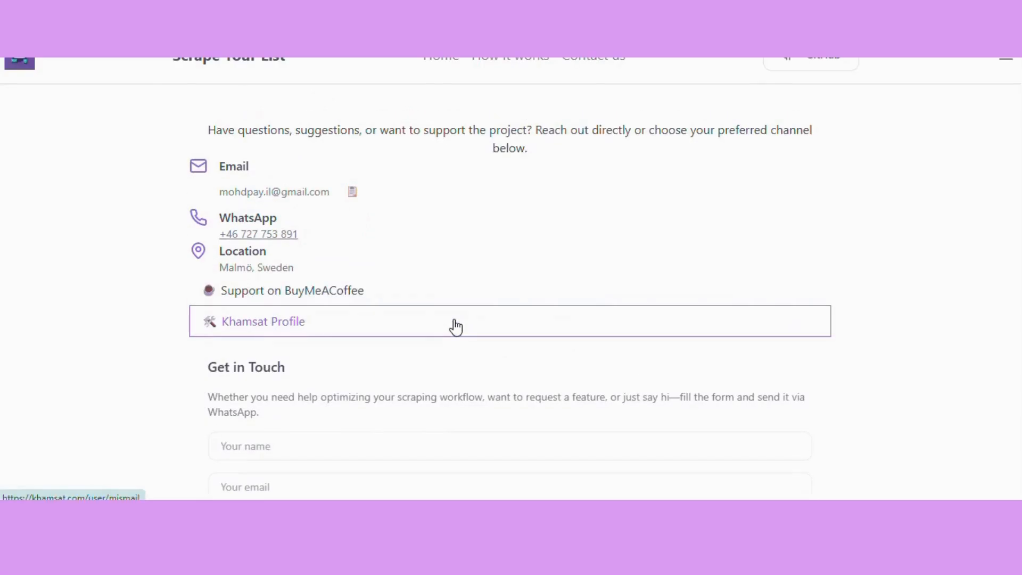